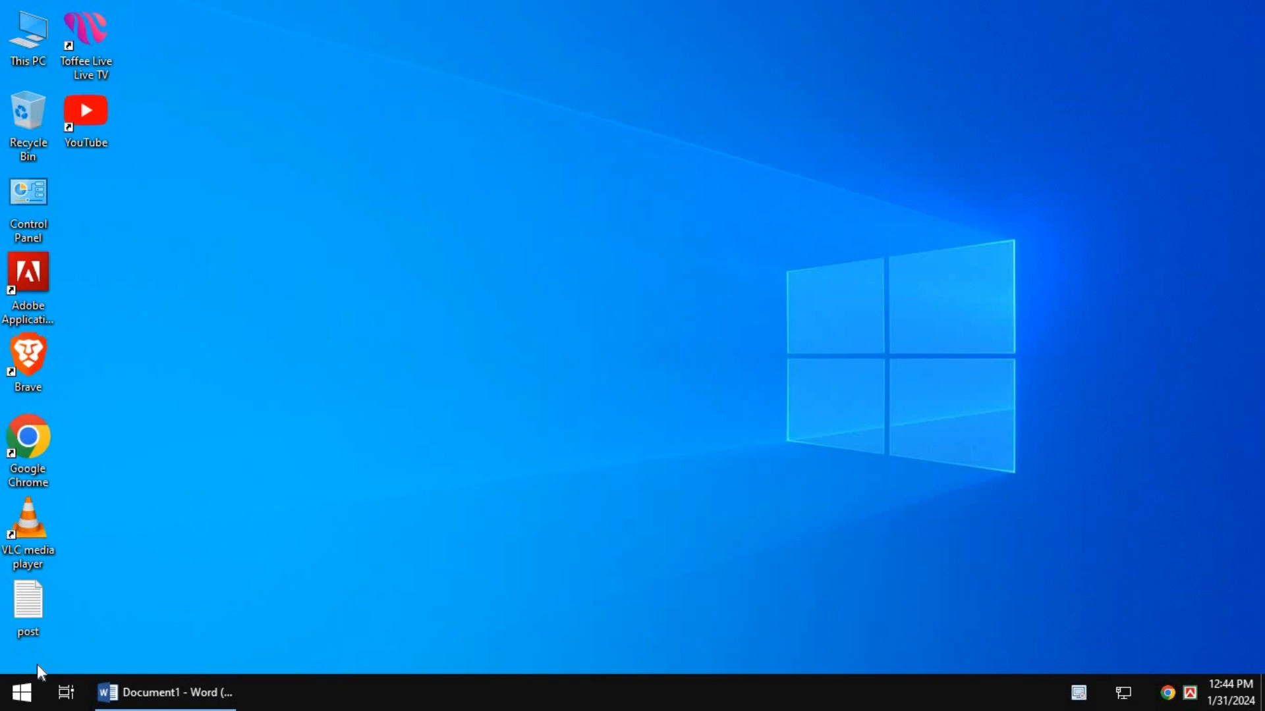
- Switch to the blank Word document and draw a rectangle about 2.7" high and 3.97" wide on the page
{"action": "left_click", "coordinate": [157, 685]}
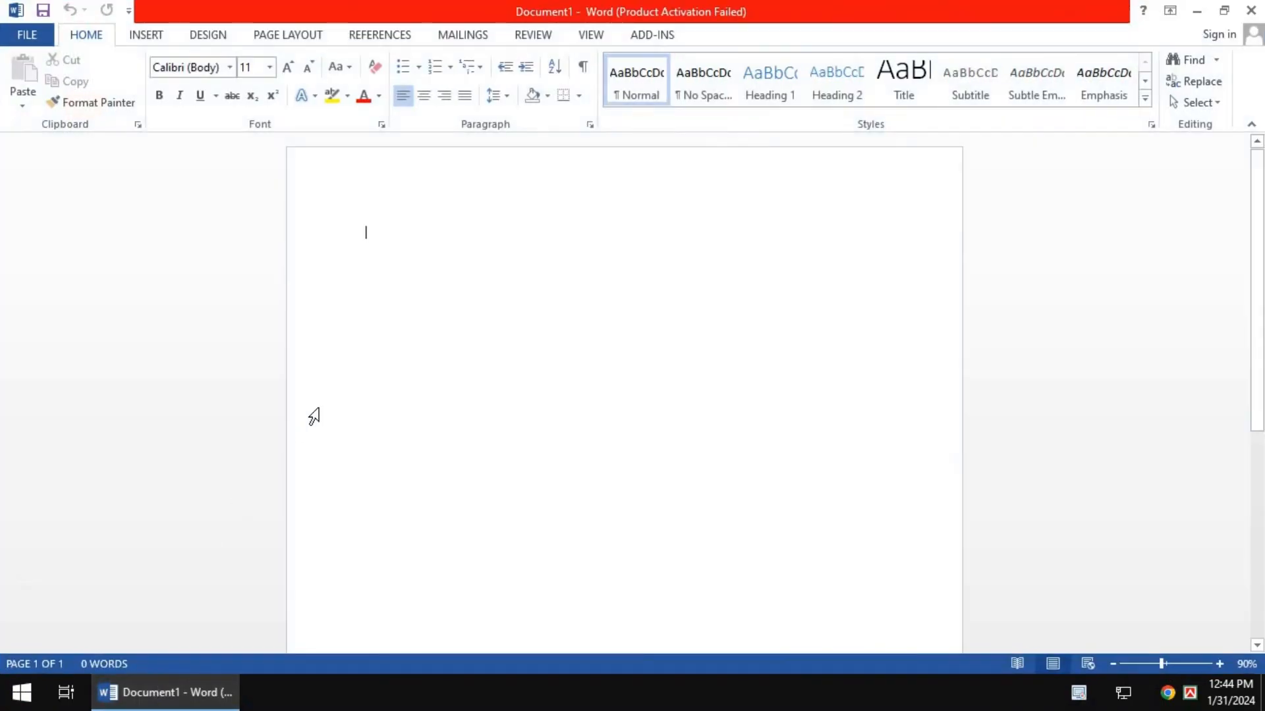
{"action": "left_click", "coordinate": [156, 37]}
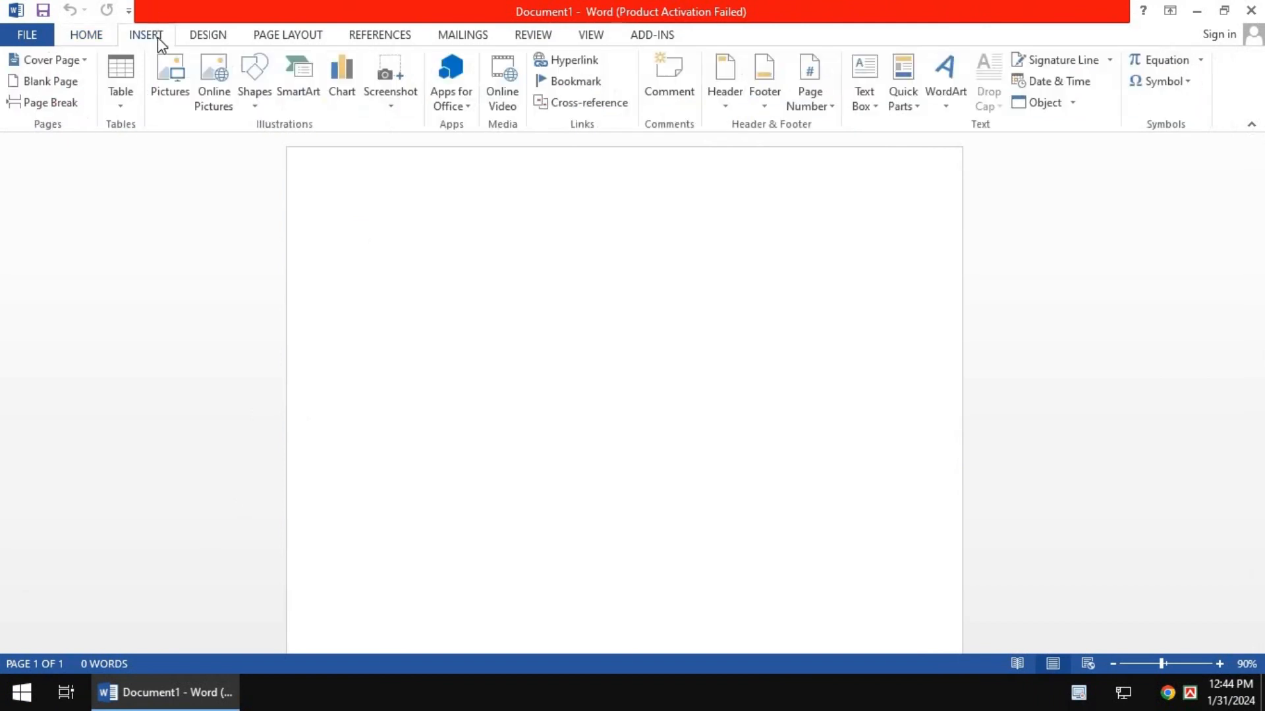
{"action": "left_click", "coordinate": [262, 100]}
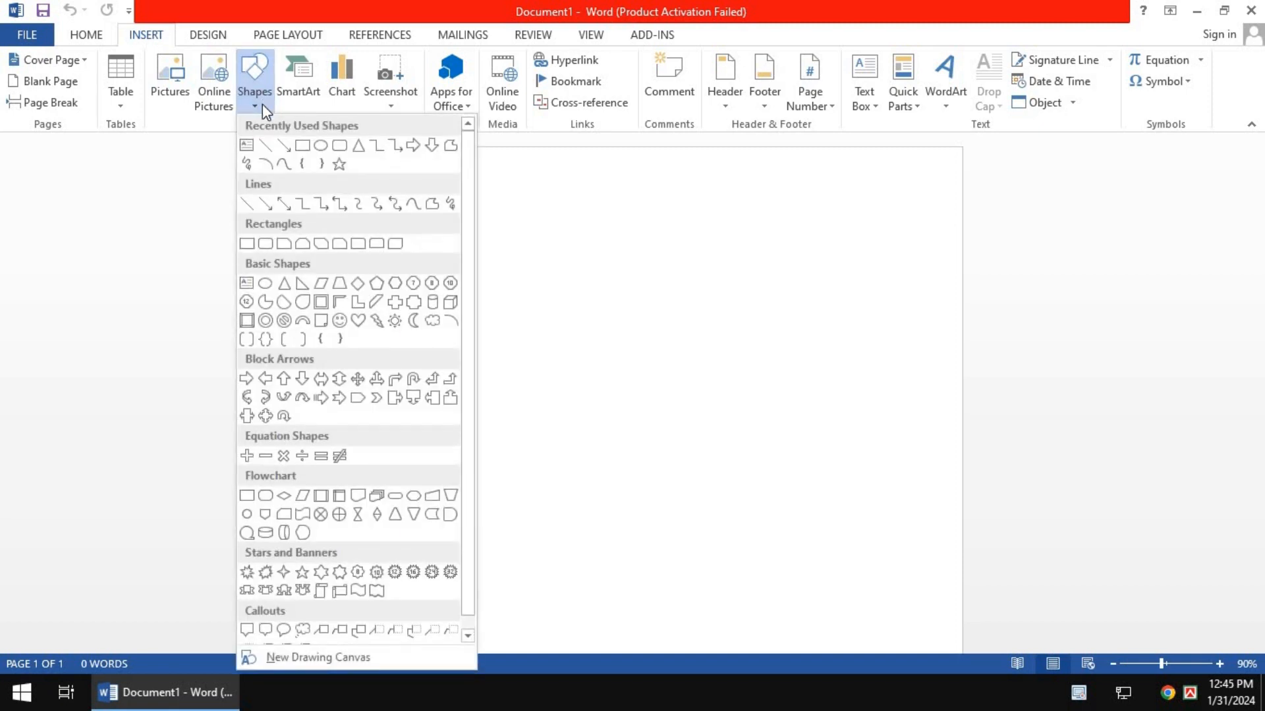
{"action": "scroll", "coordinate": [341, 303], "scroll_direction": "down", "scroll_amount": 1}
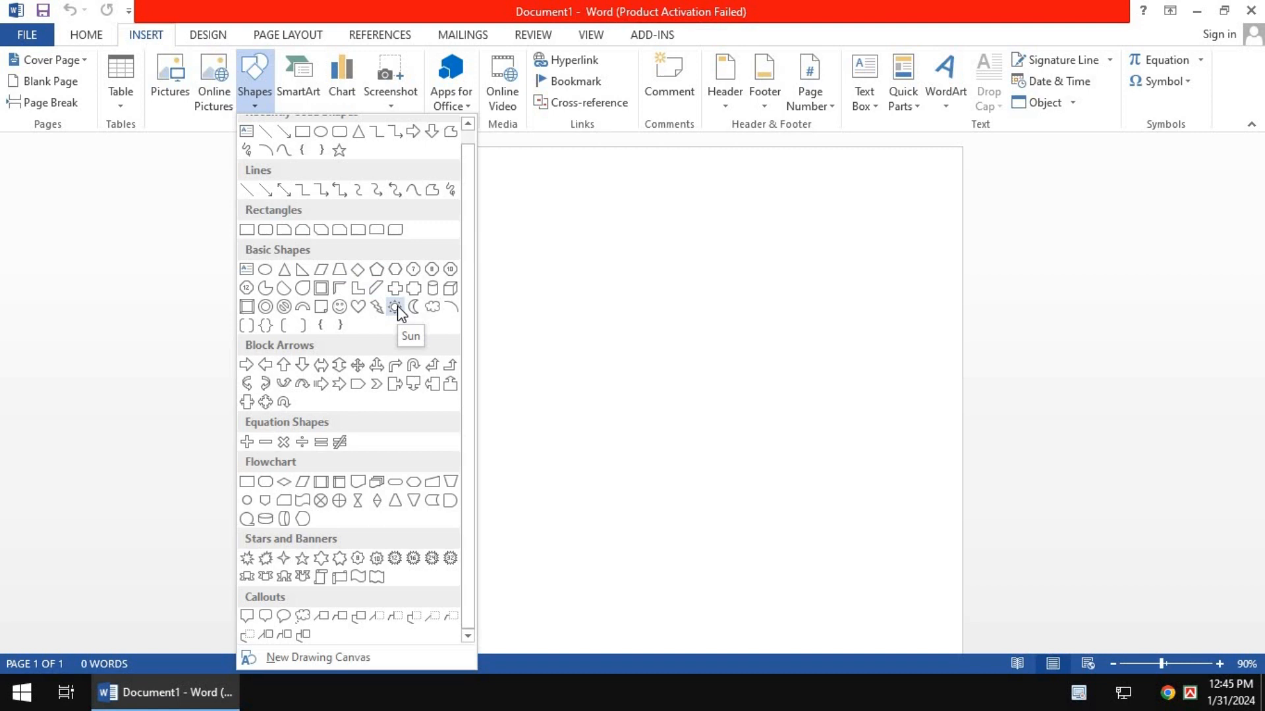
{"action": "scroll", "coordinate": [398, 305], "scroll_direction": "up", "scroll_amount": 1}
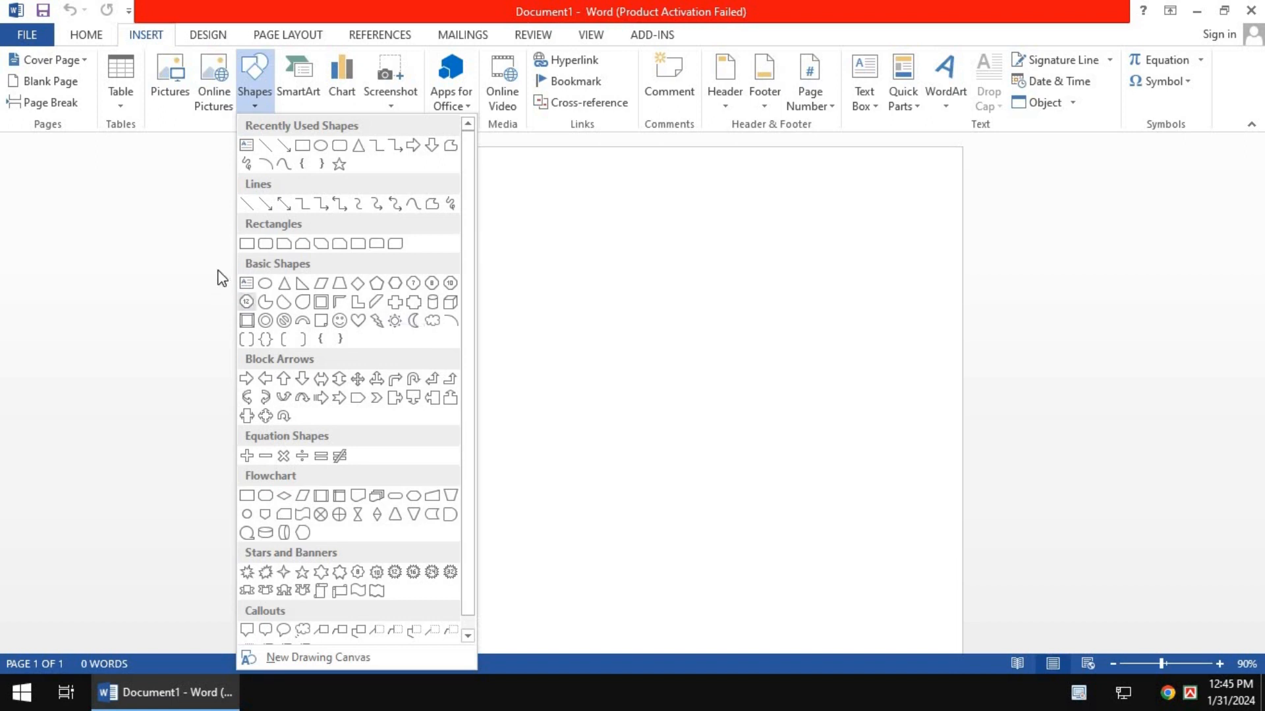
{"action": "left_click", "coordinate": [247, 244]}
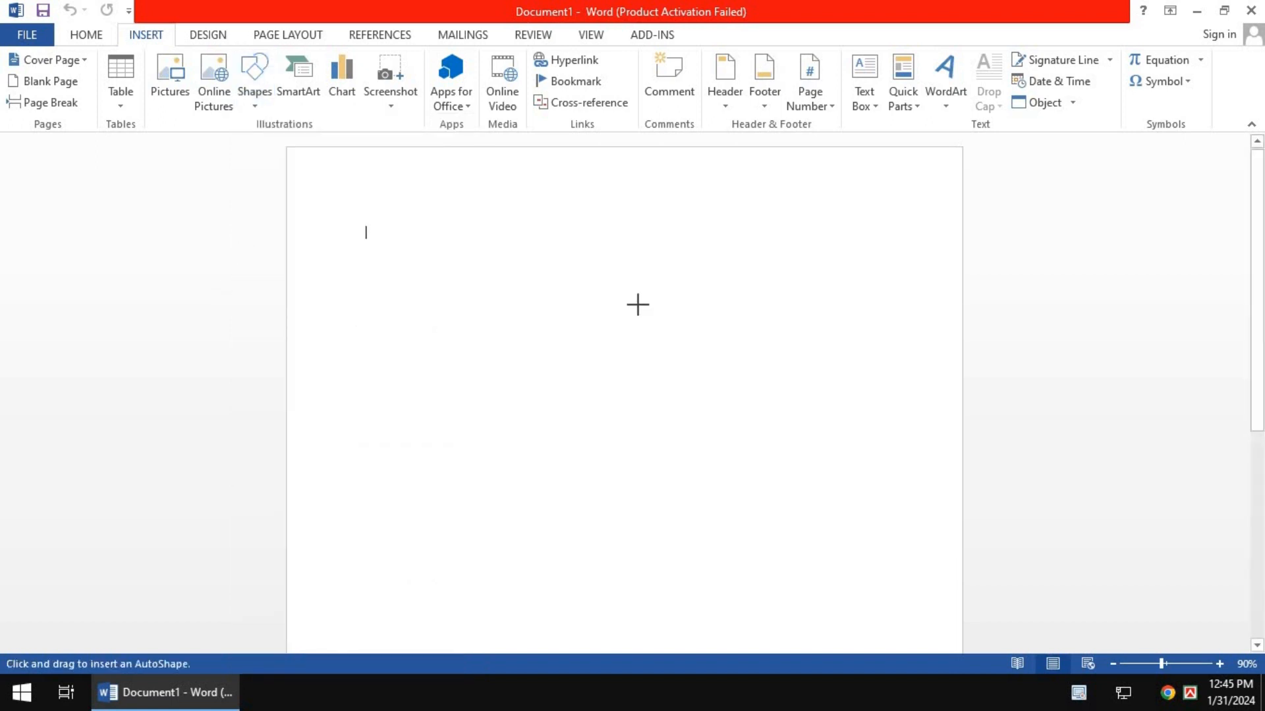
{"action": "left_click_drag", "start_coordinate": [462, 261], "coordinate": [632, 435]}
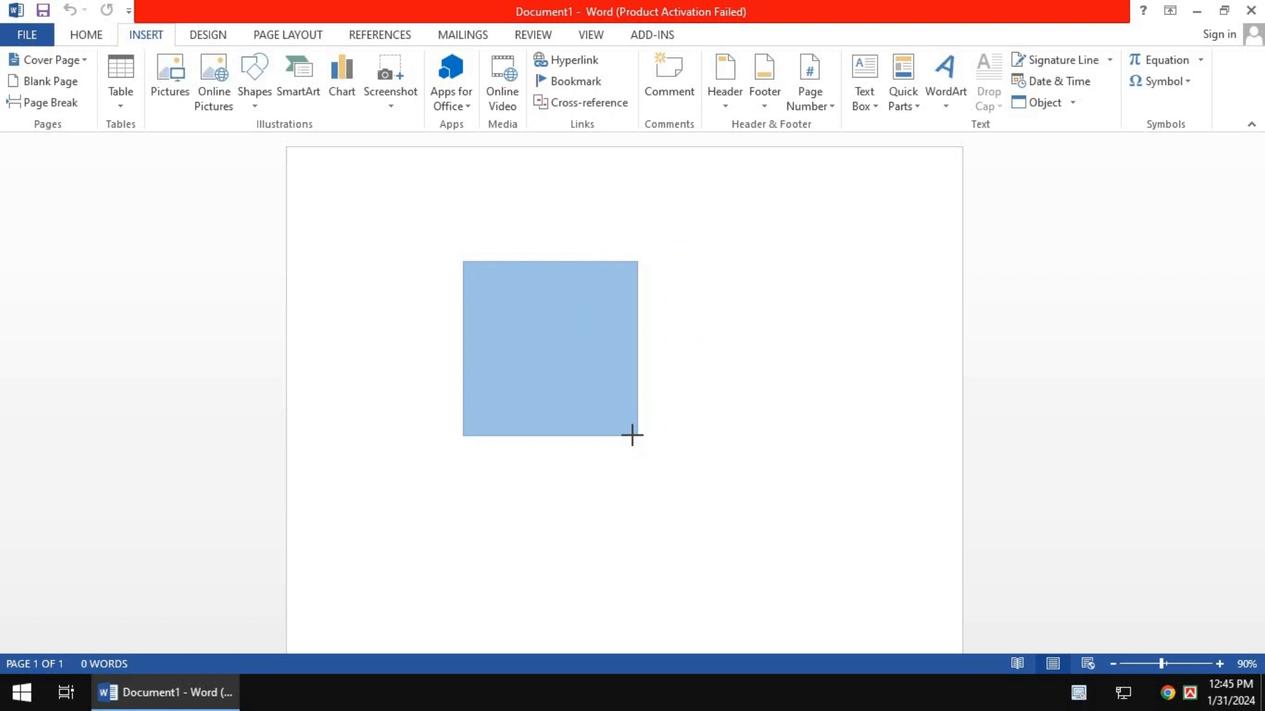
{"action": "mouse_move", "coordinate": [632, 434]}
{"action": "left_mouse_down"}
{"action": "mouse_move", "coordinate": [627, 424]}
{"action": "mouse_move", "coordinate": [670, 404]}
{"action": "mouse_move", "coordinate": [717, 483]}
{"action": "mouse_move", "coordinate": [734, 421]}
{"action": "mouse_move", "coordinate": [754, 465]}
{"action": "mouse_move", "coordinate": [777, 457]}
{"action": "mouse_move", "coordinate": [779, 476]}
{"action": "left_mouse_up"}
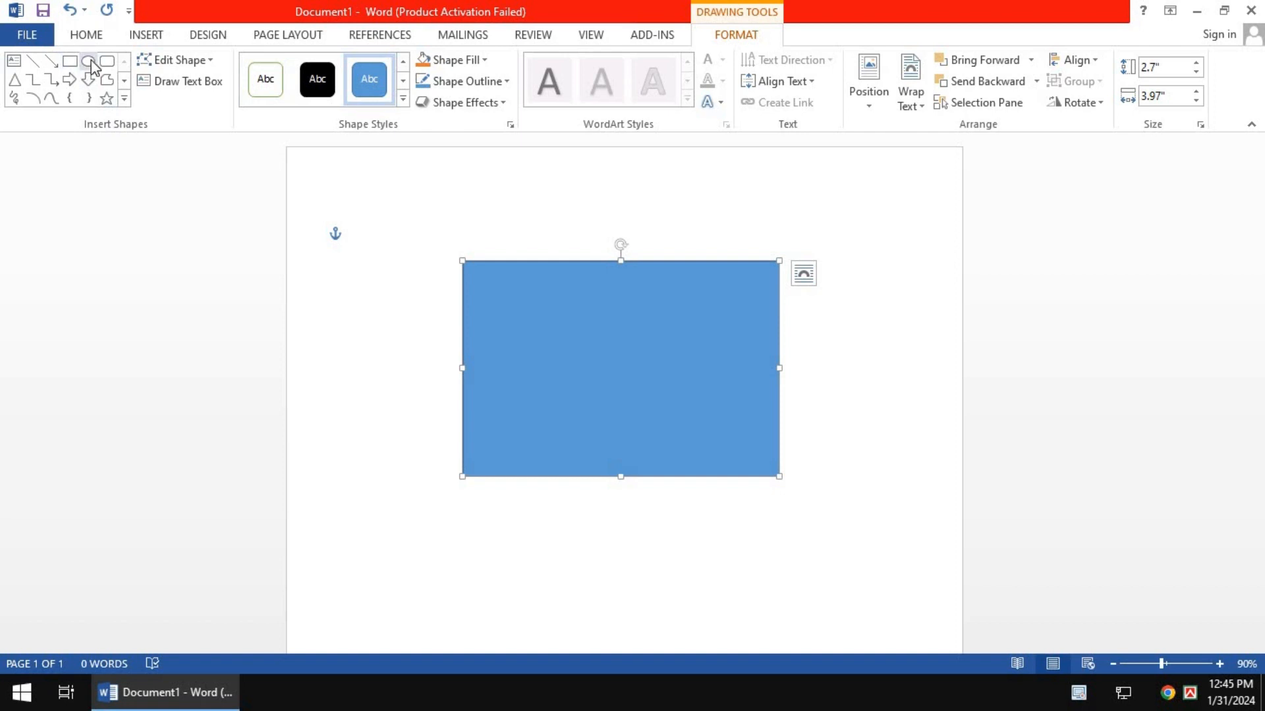
- Draw a circle about 1.78" across, overlapping the upper part of the rectangle
{"action": "left_click", "coordinate": [154, 39]}
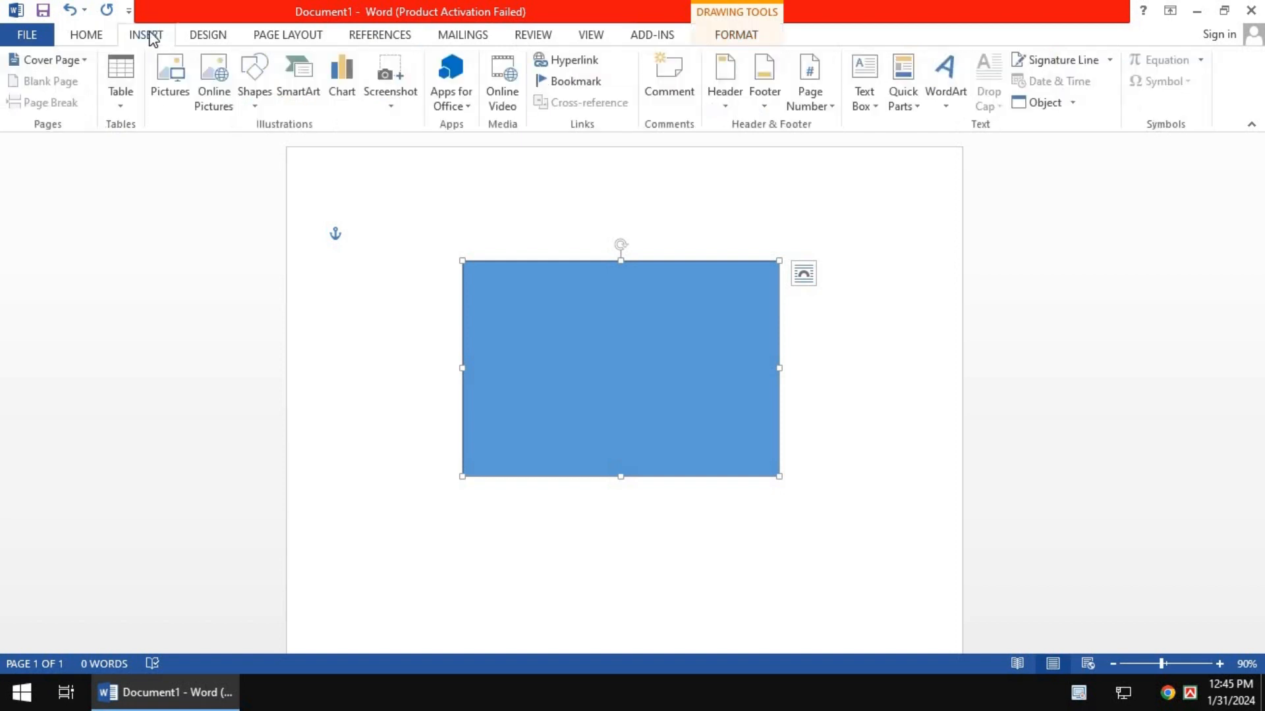
{"action": "left_click", "coordinate": [252, 83]}
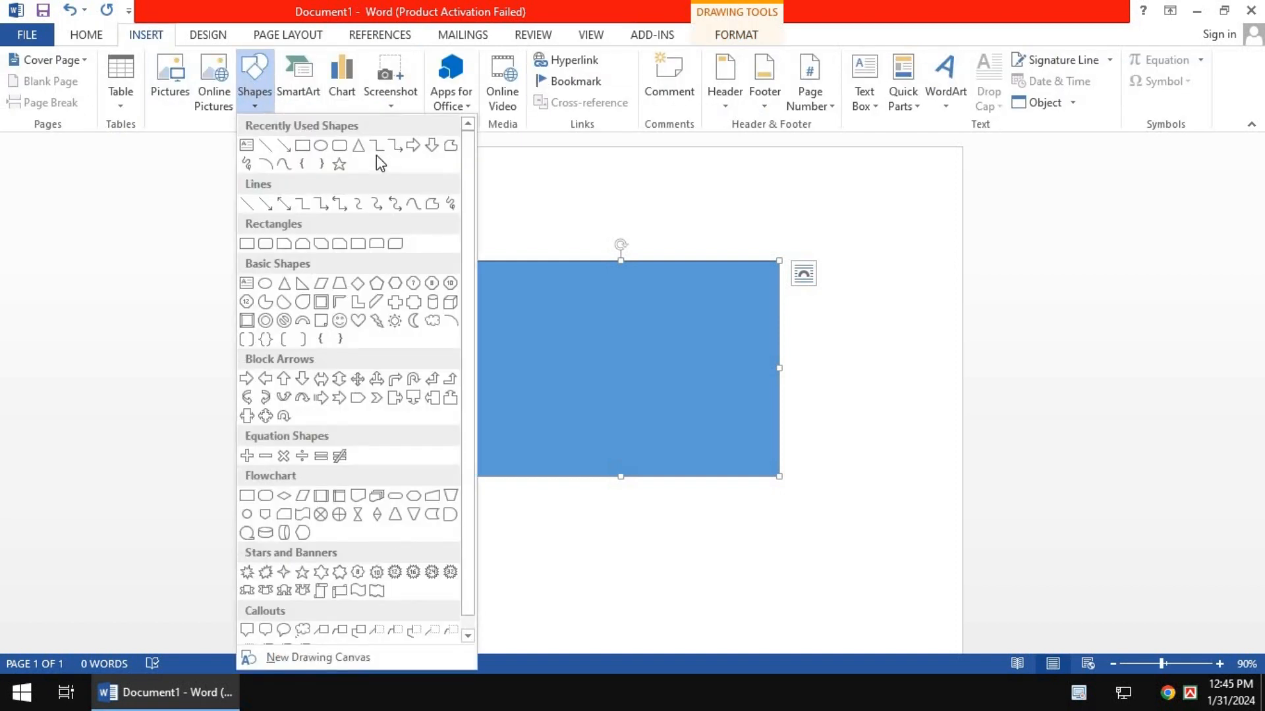
{"action": "left_click", "coordinate": [322, 149]}
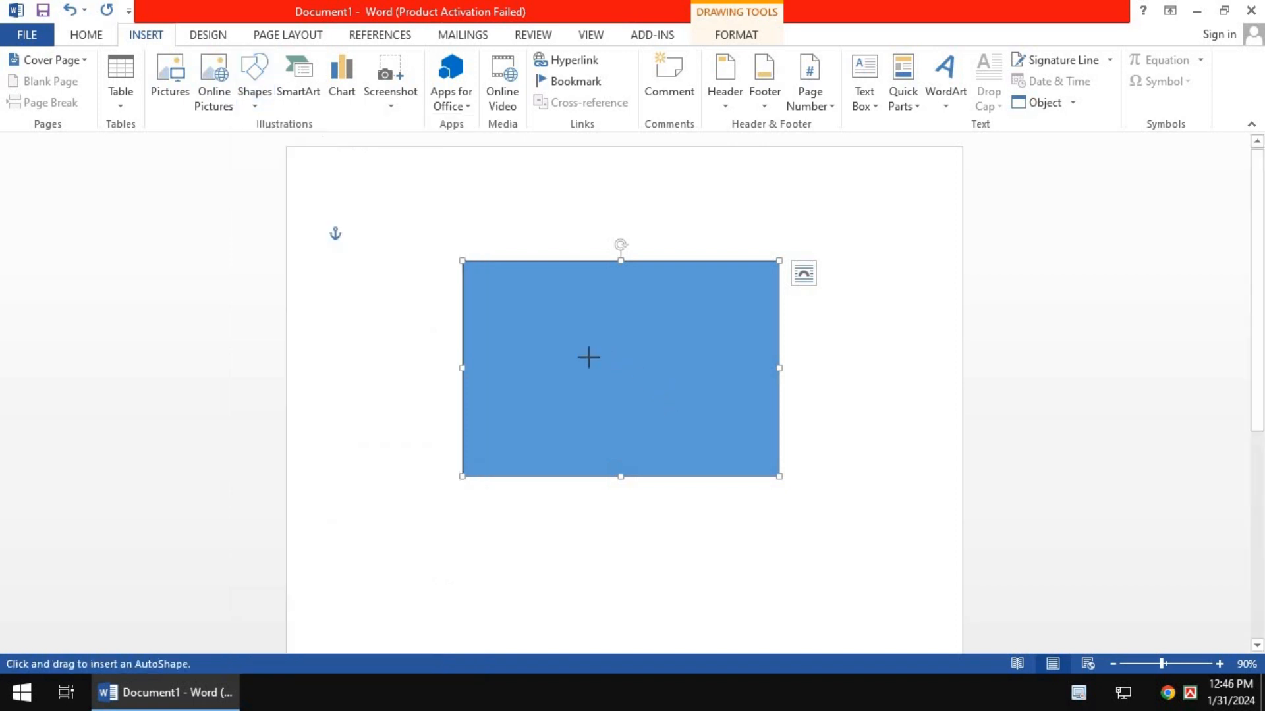
{"action": "left_click_drag", "start_coordinate": [518, 229], "coordinate": [649, 370]}
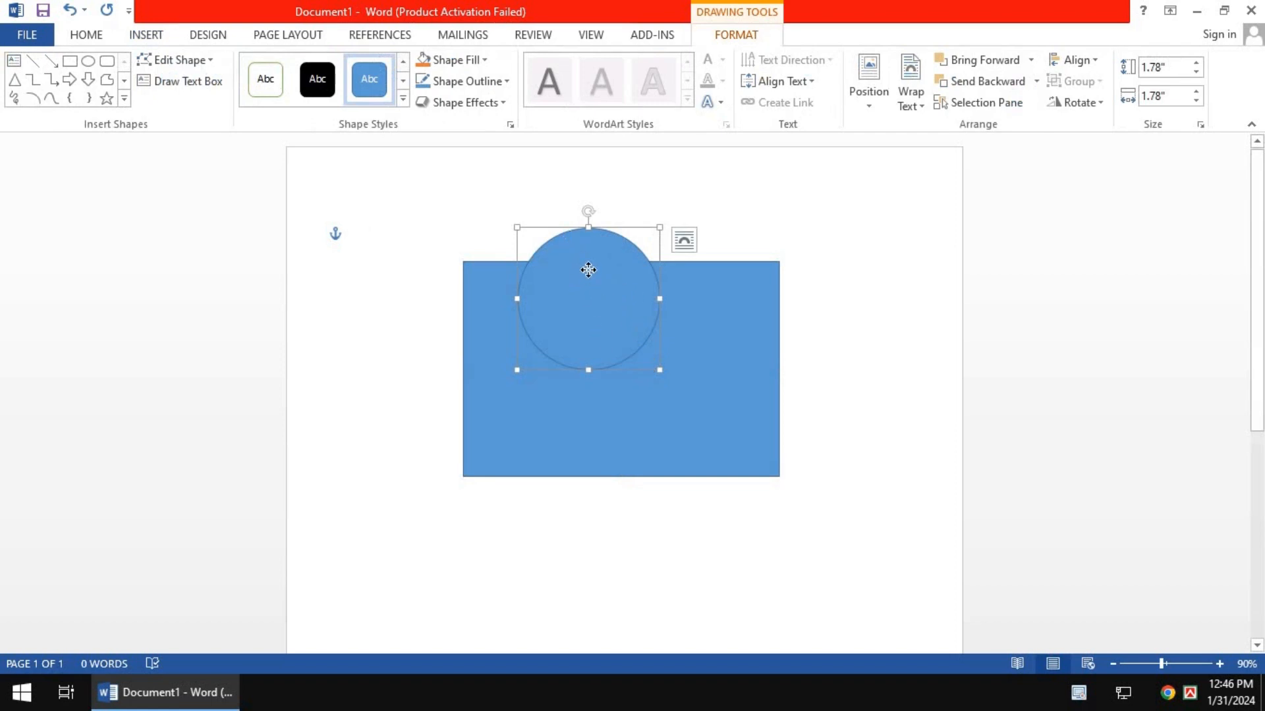
- Move the circle inside the rectangle, shrink it to about 1.52" across, and nudge it slightly left of the rectangle's centre
{"action": "left_click_drag", "start_coordinate": [588, 270], "coordinate": [618, 334]}
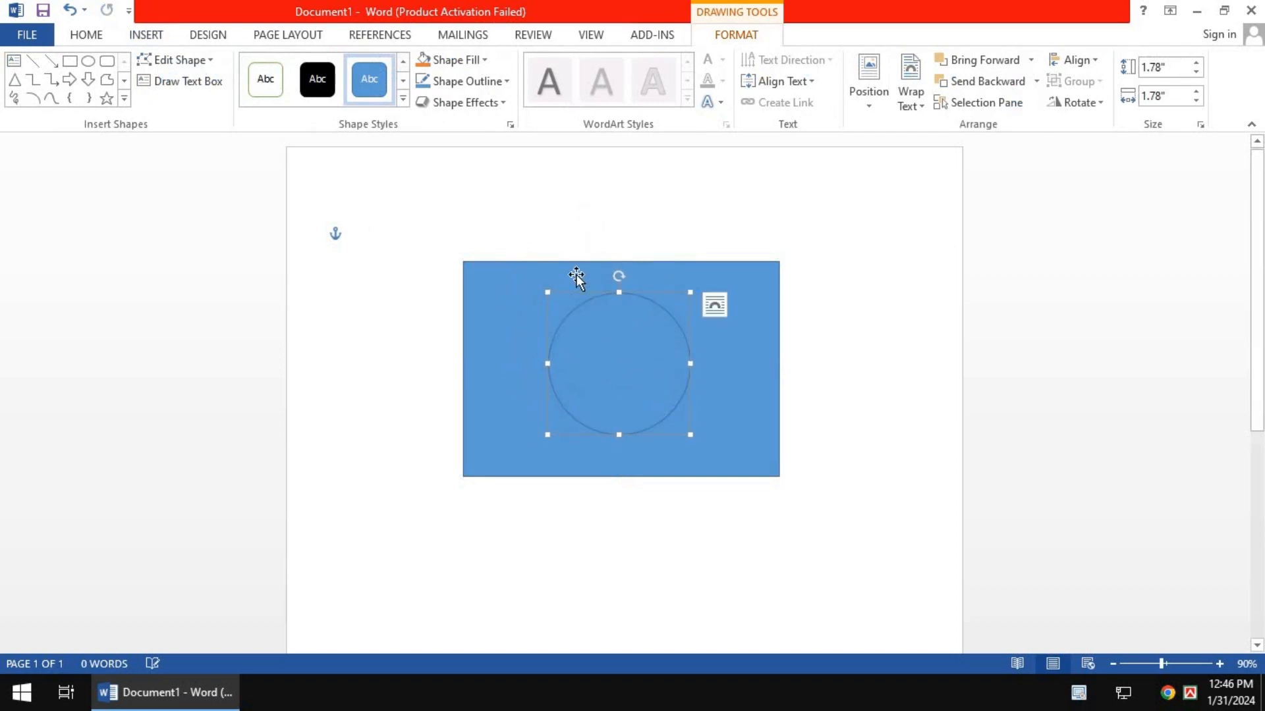
{"action": "left_click_drag", "start_coordinate": [548, 292], "coordinate": [568, 313]}
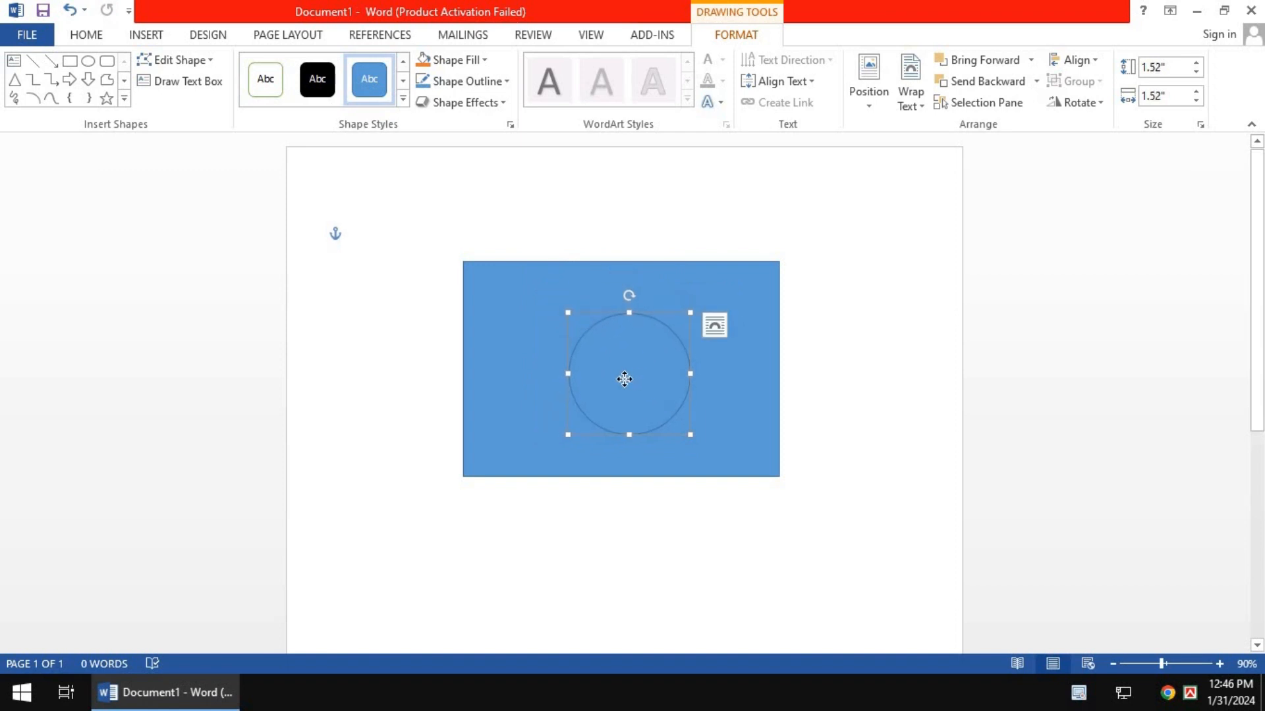
{"action": "left_click_drag", "start_coordinate": [624, 379], "coordinate": [625, 381]}
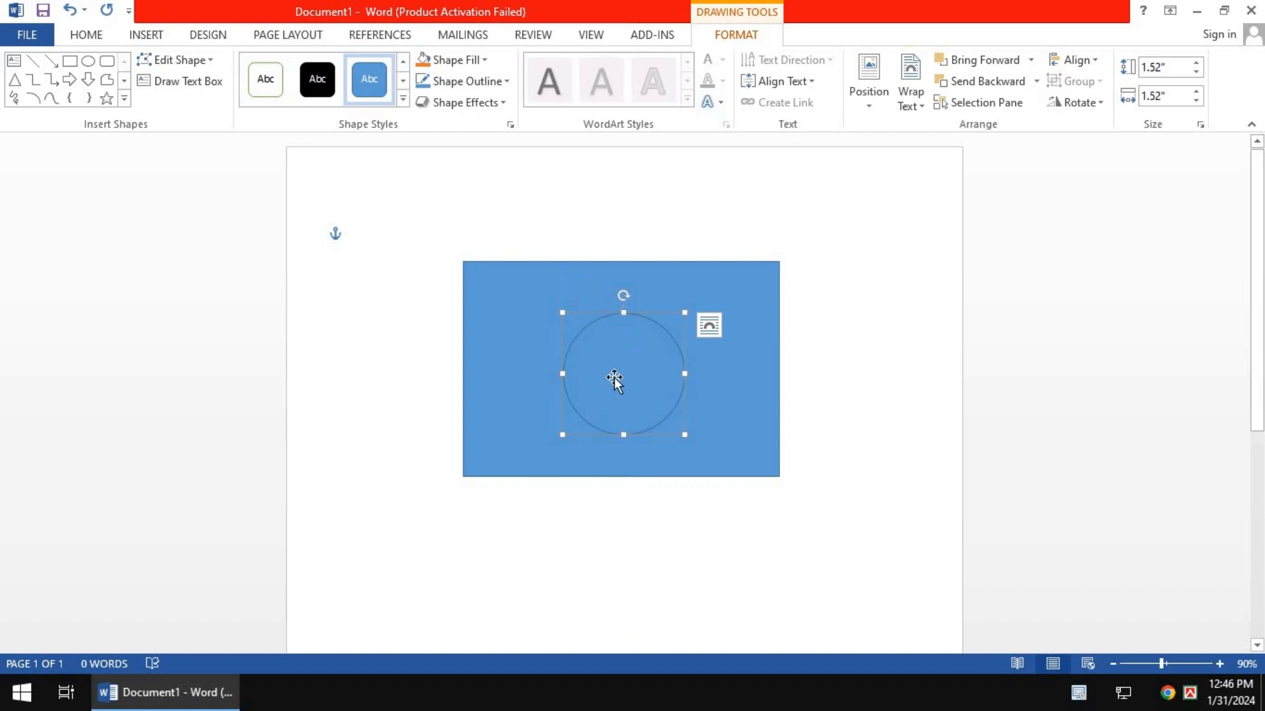
{"action": "key", "text": "Left"}
{"action": "key", "text": "Left"}
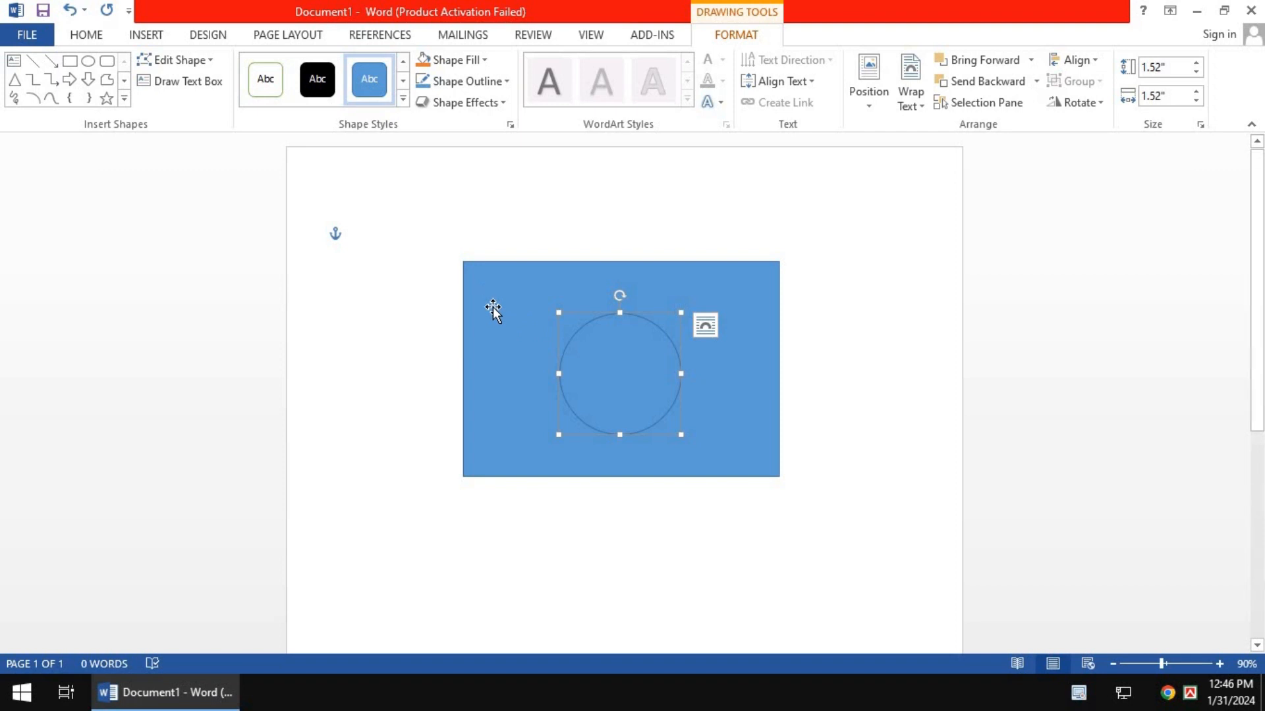
{"action": "key", "text": "Left"}
{"action": "key", "text": "Left"}
{"action": "key", "text": "Up"}
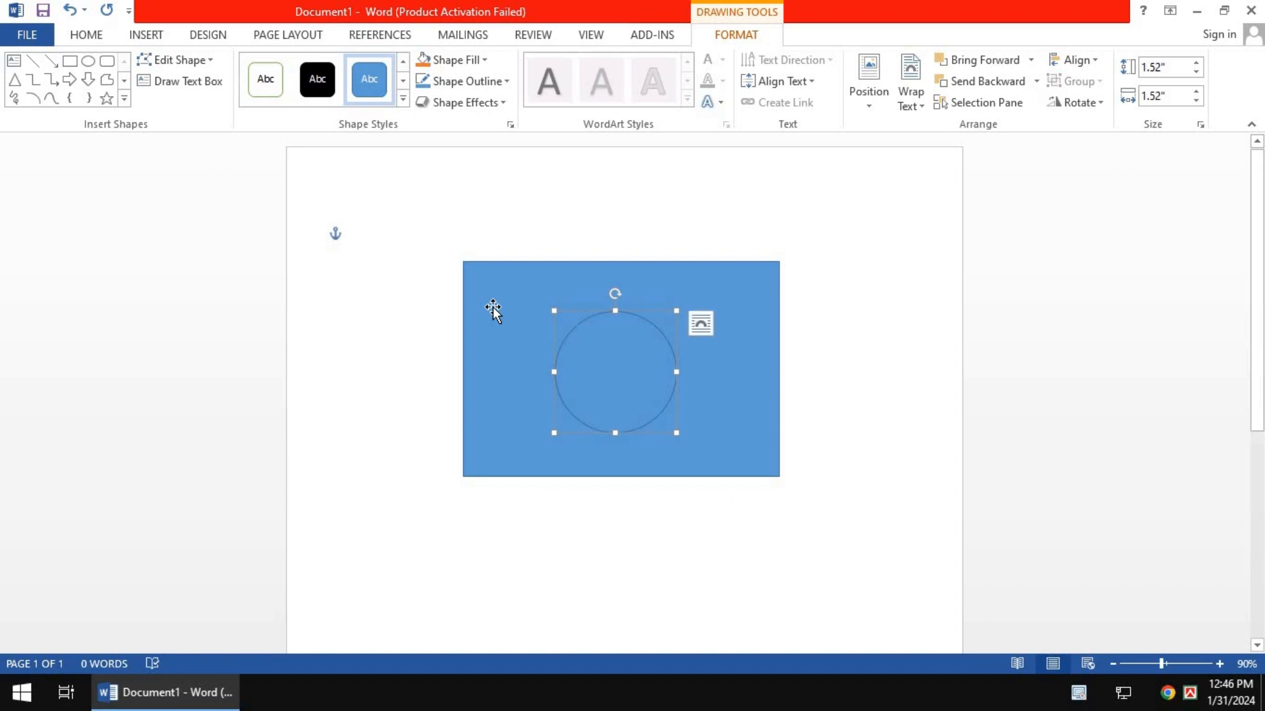
{"action": "key", "text": "Left"}
- Fill the rectangle with dark green
{"action": "left_click", "coordinate": [493, 309]}
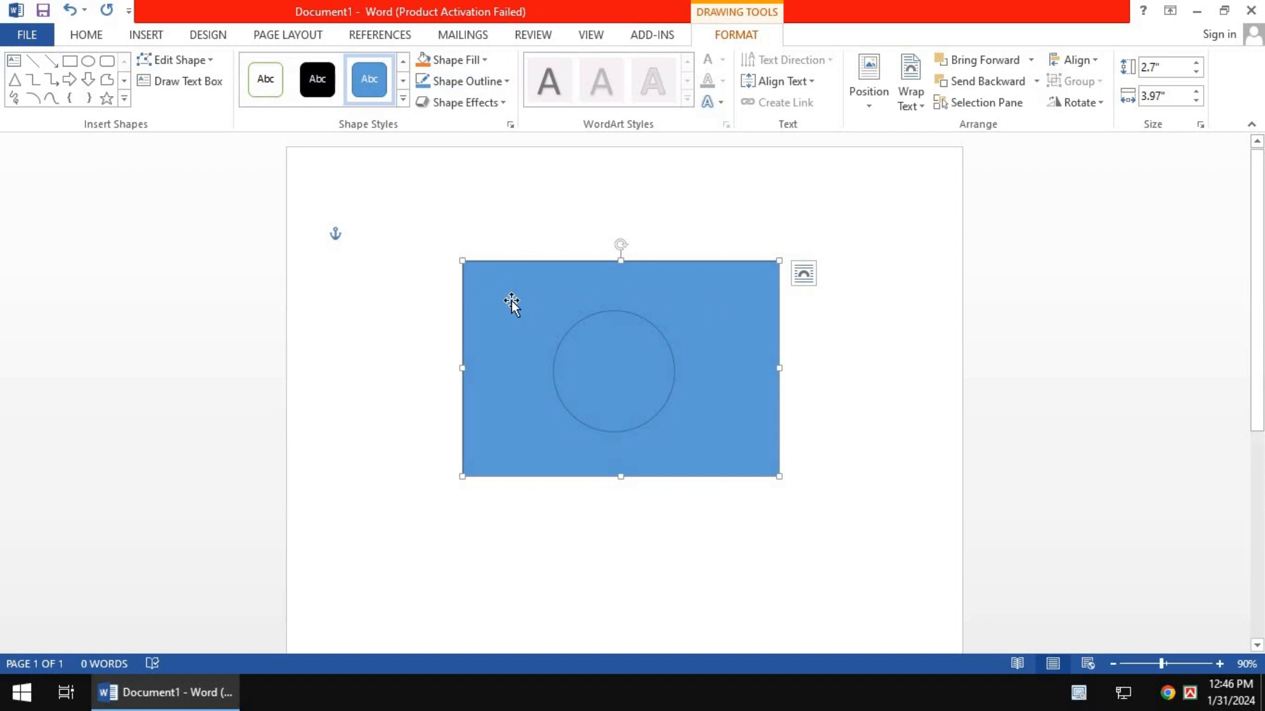
{"action": "left_click", "coordinate": [465, 64]}
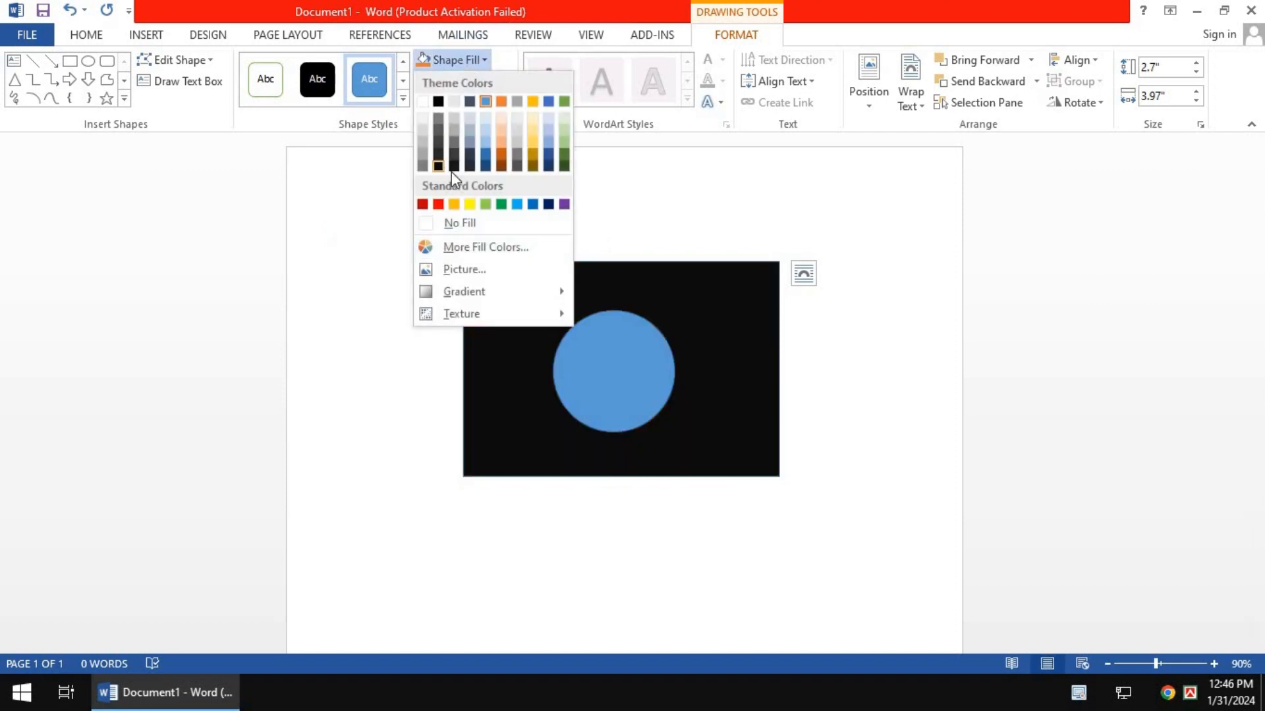
{"action": "left_click", "coordinate": [563, 159]}
- Fill the circle with red and deselect it
{"action": "left_click", "coordinate": [598, 374]}
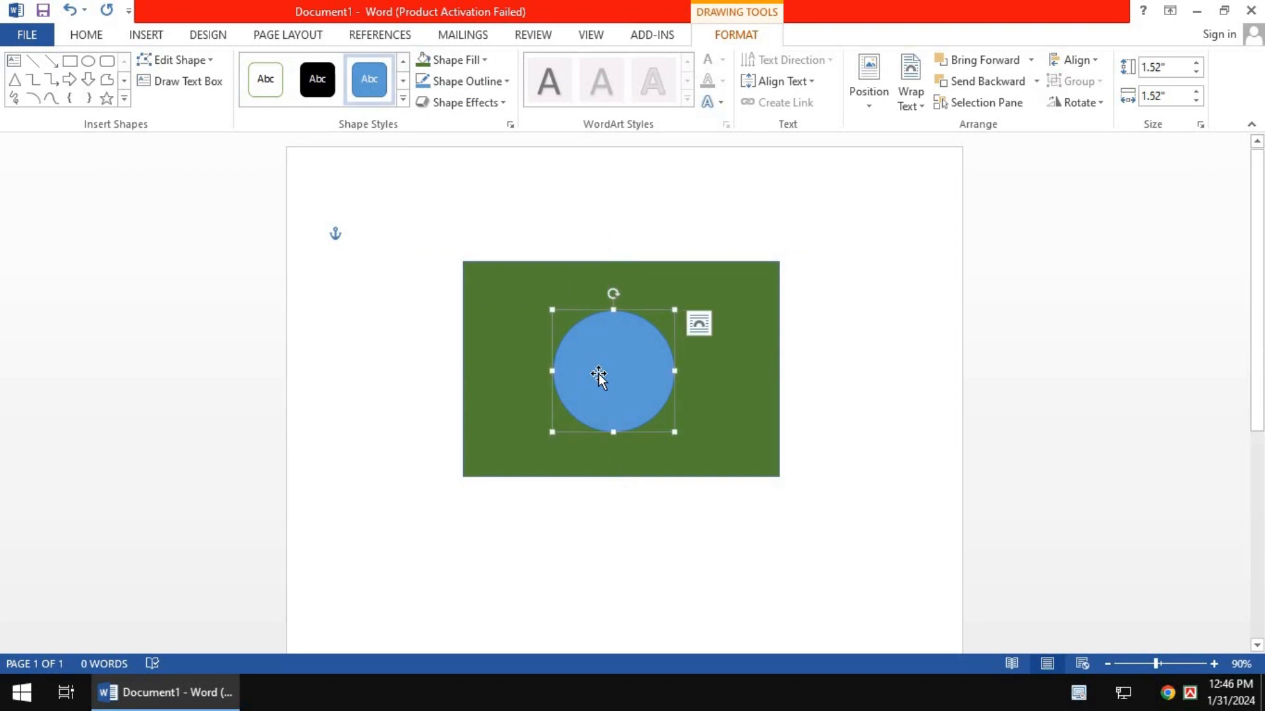
{"action": "left_click", "coordinate": [461, 60]}
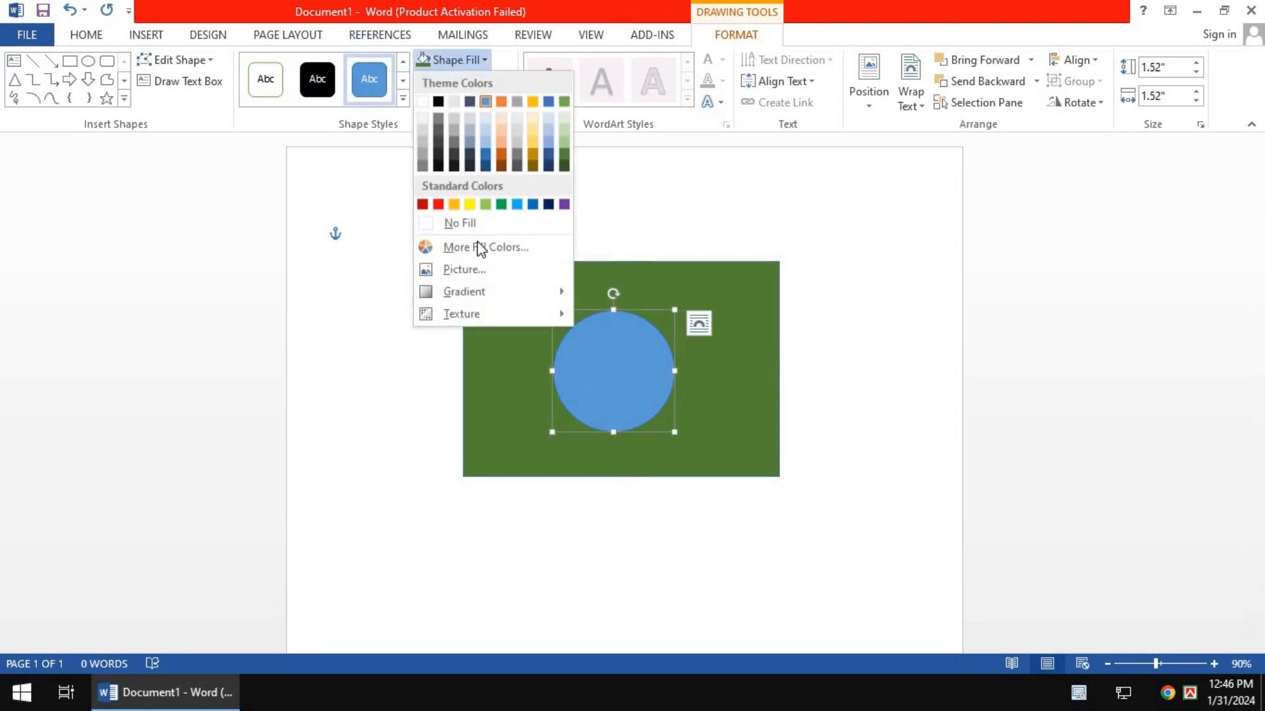
{"action": "left_click", "coordinate": [438, 203]}
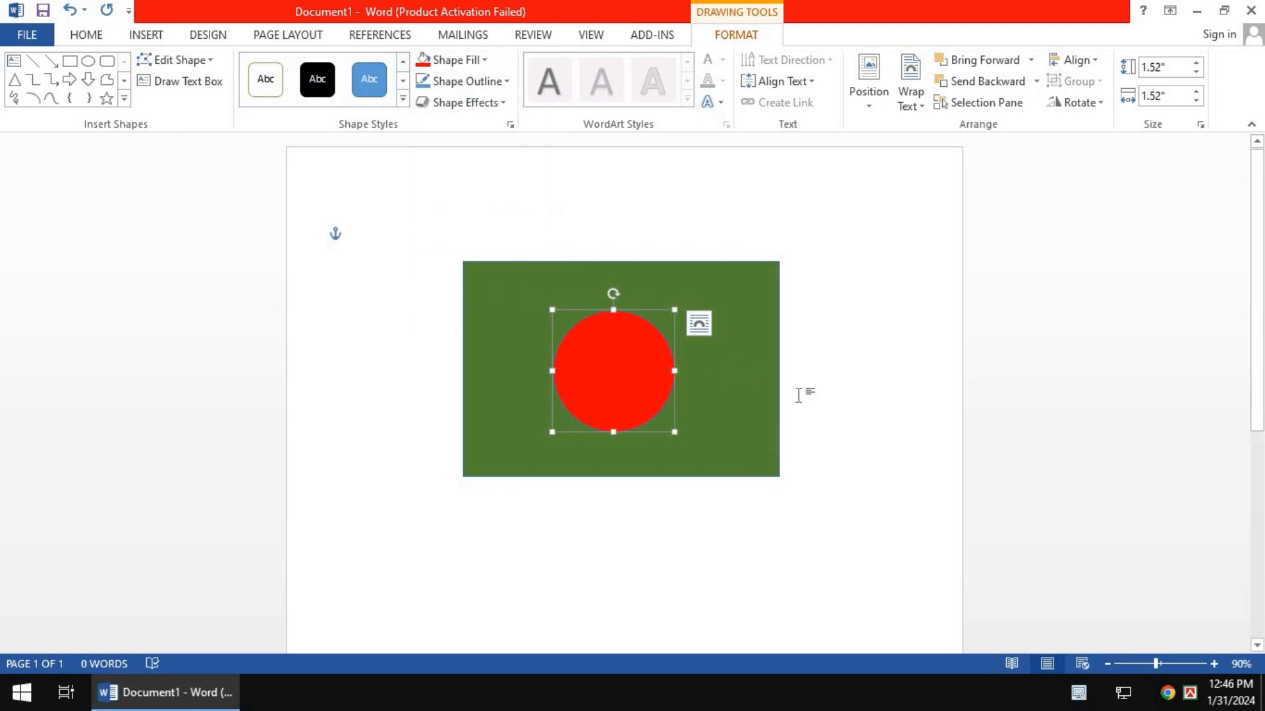
{"action": "left_click", "coordinate": [836, 398]}
- Draw a narrow vertical rectangle about 8.65" high and 0.5" wide to the left of the flag as its pole
{"action": "scroll", "coordinate": [753, 330], "scroll_direction": "down", "scroll_amount": 4}
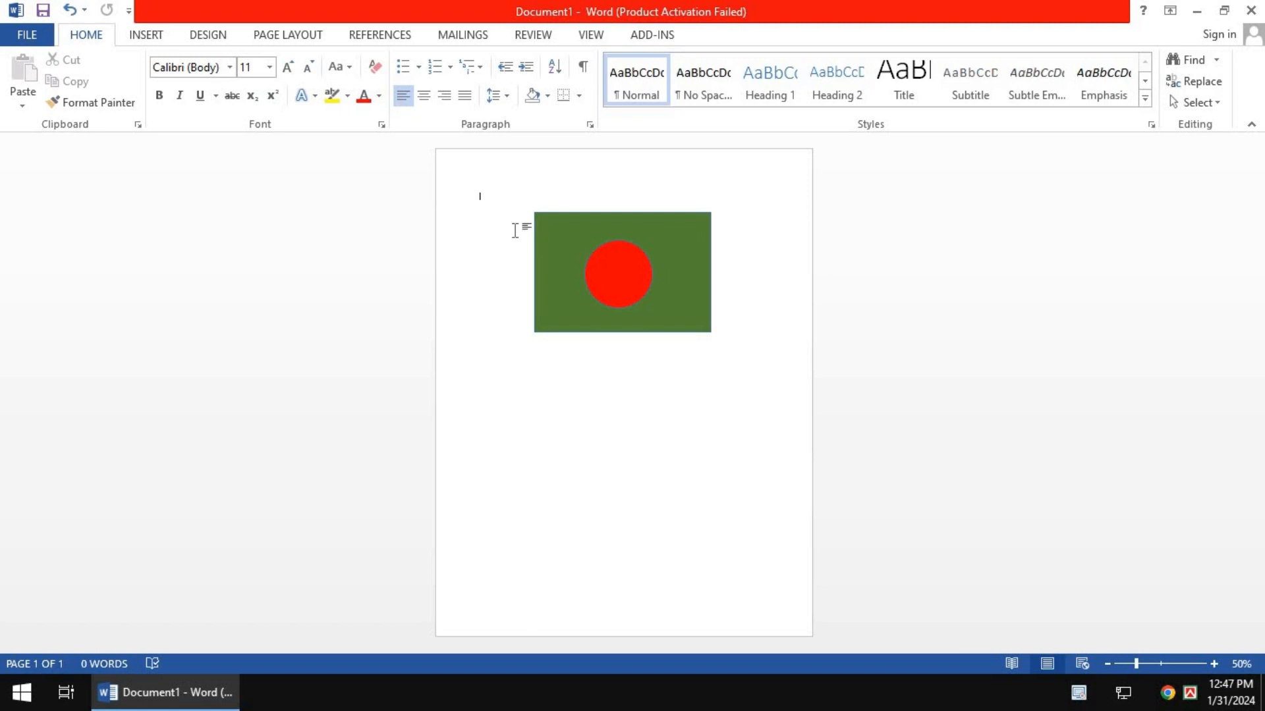
{"action": "left_click", "coordinate": [146, 35]}
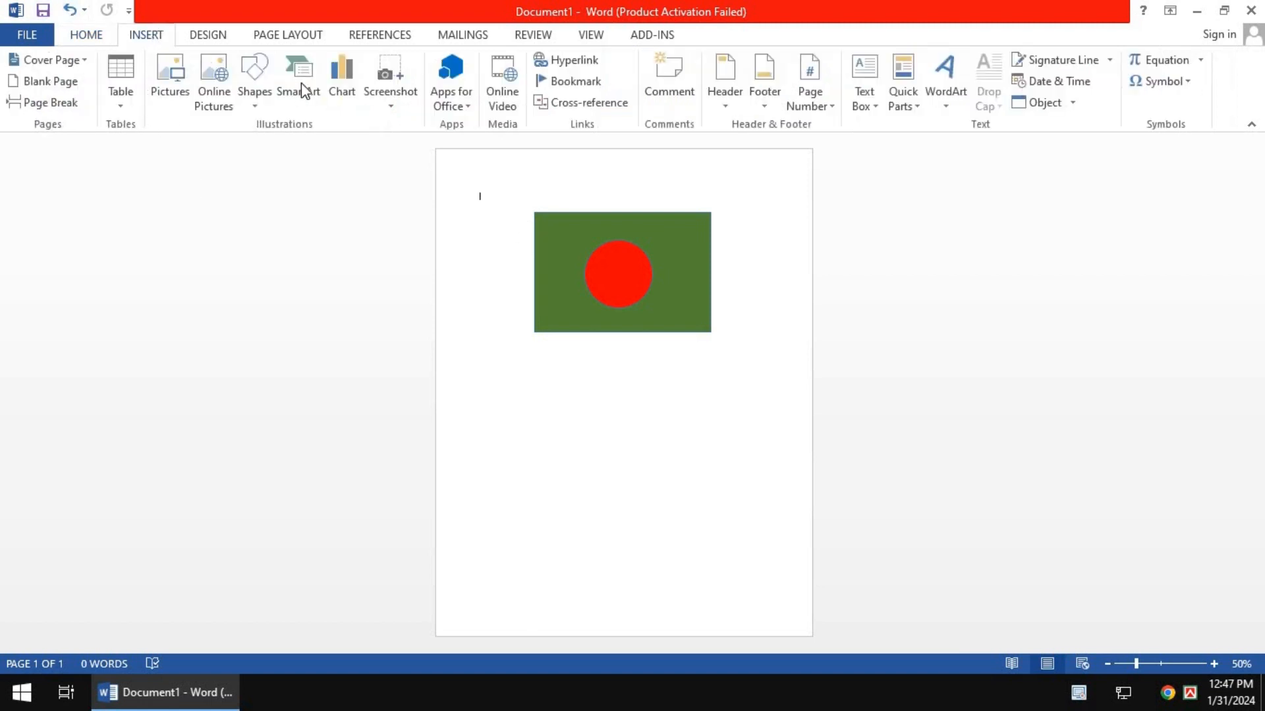
{"action": "left_click", "coordinate": [253, 86]}
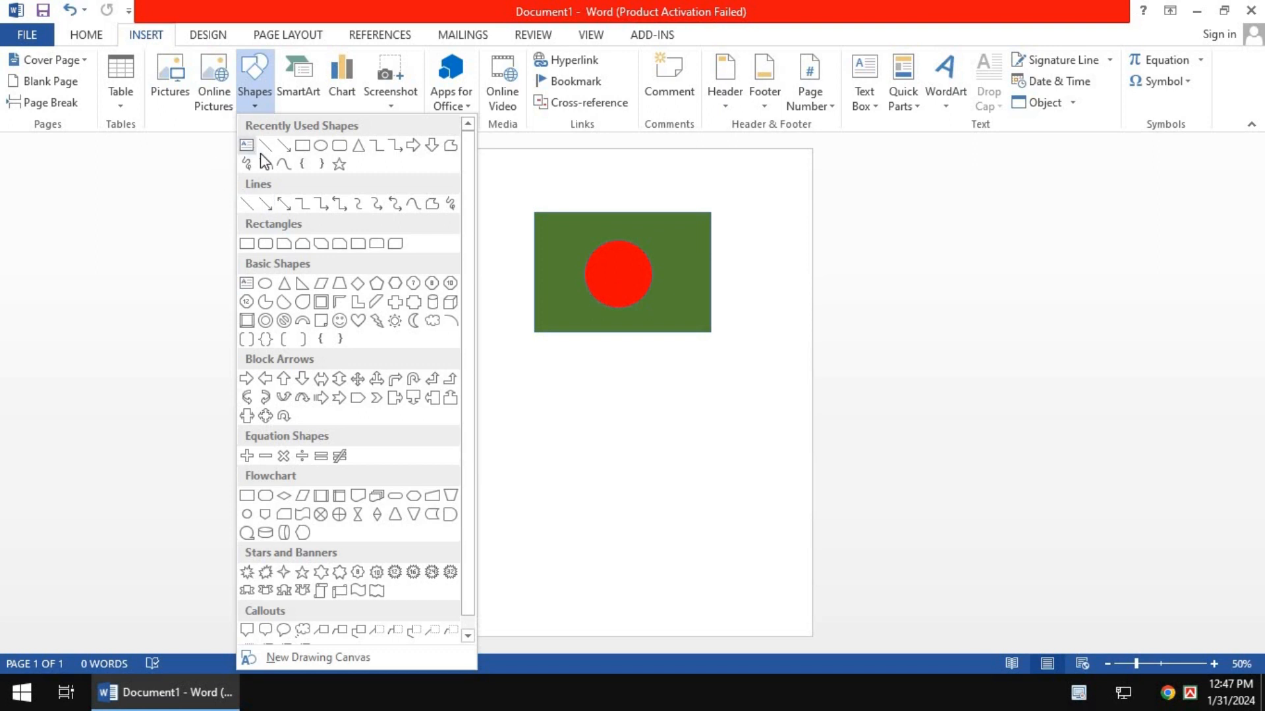
{"action": "left_click", "coordinate": [302, 145]}
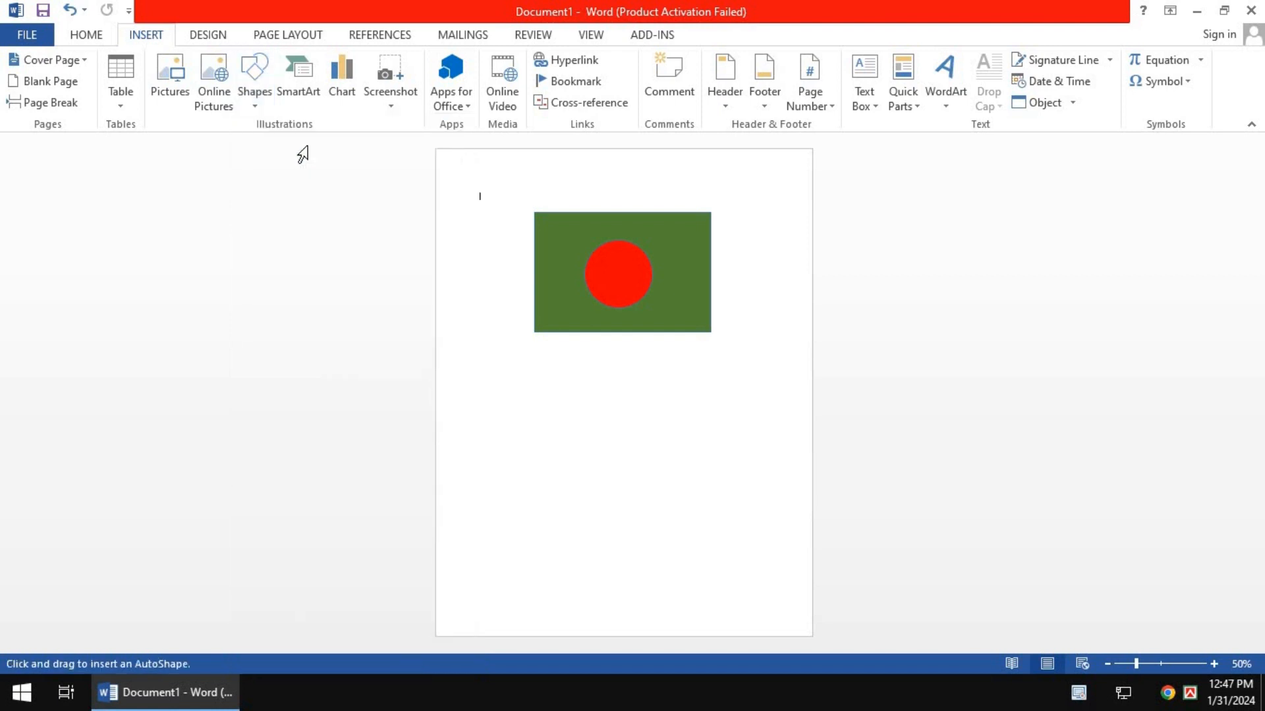
{"action": "mouse_move", "coordinate": [489, 218]}
{"action": "left_mouse_down"}
{"action": "mouse_move", "coordinate": [523, 457]}
{"action": "mouse_move", "coordinate": [512, 602]}
{"action": "left_mouse_up"}
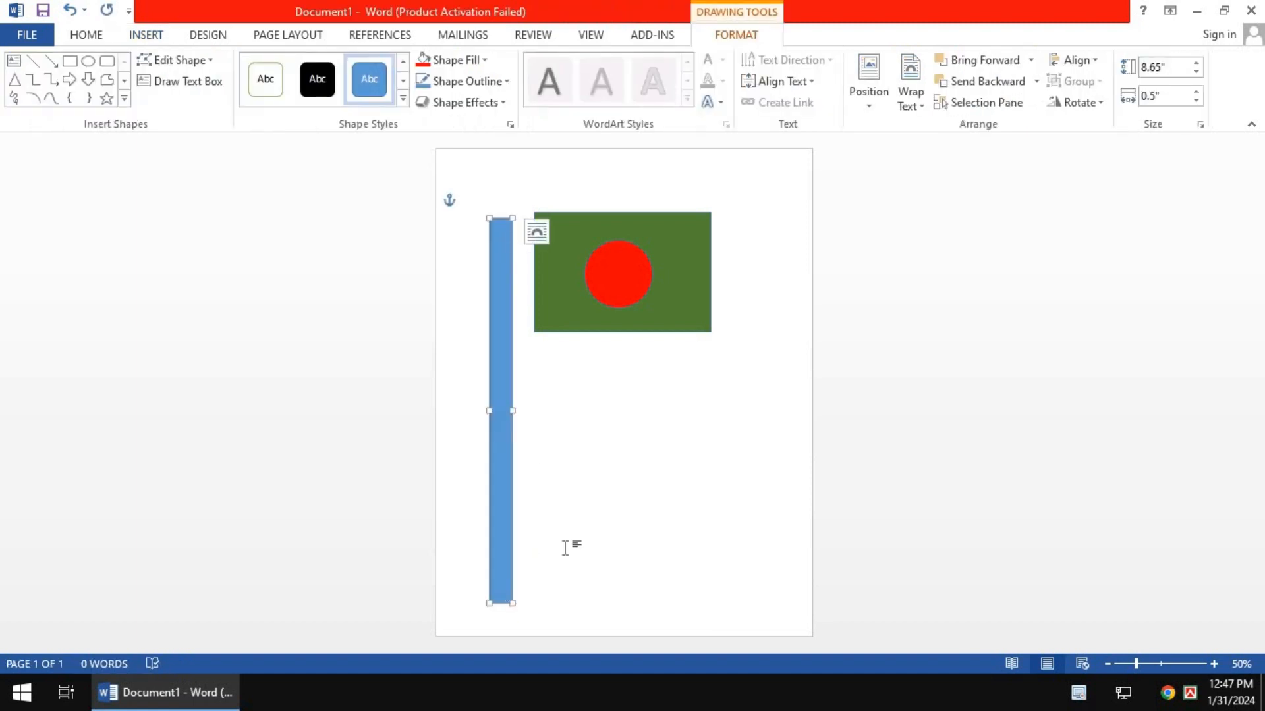
- Nudge the pole right and up until it touches the flag's left edge and its top aligns with the flag's top
{"action": "key", "text": "Right"}
{"action": "key", "text": "Right"}
{"action": "key", "text": "Right"}
{"action": "key", "text": "Right"}
{"action": "key", "text": "Right"}
{"action": "key", "text": "Right"}
{"action": "key", "text": "Right"}
{"action": "key", "text": "Right"}
{"action": "key", "text": "Right"}
{"action": "key", "text": "Right"}
{"action": "key", "text": "Up"}
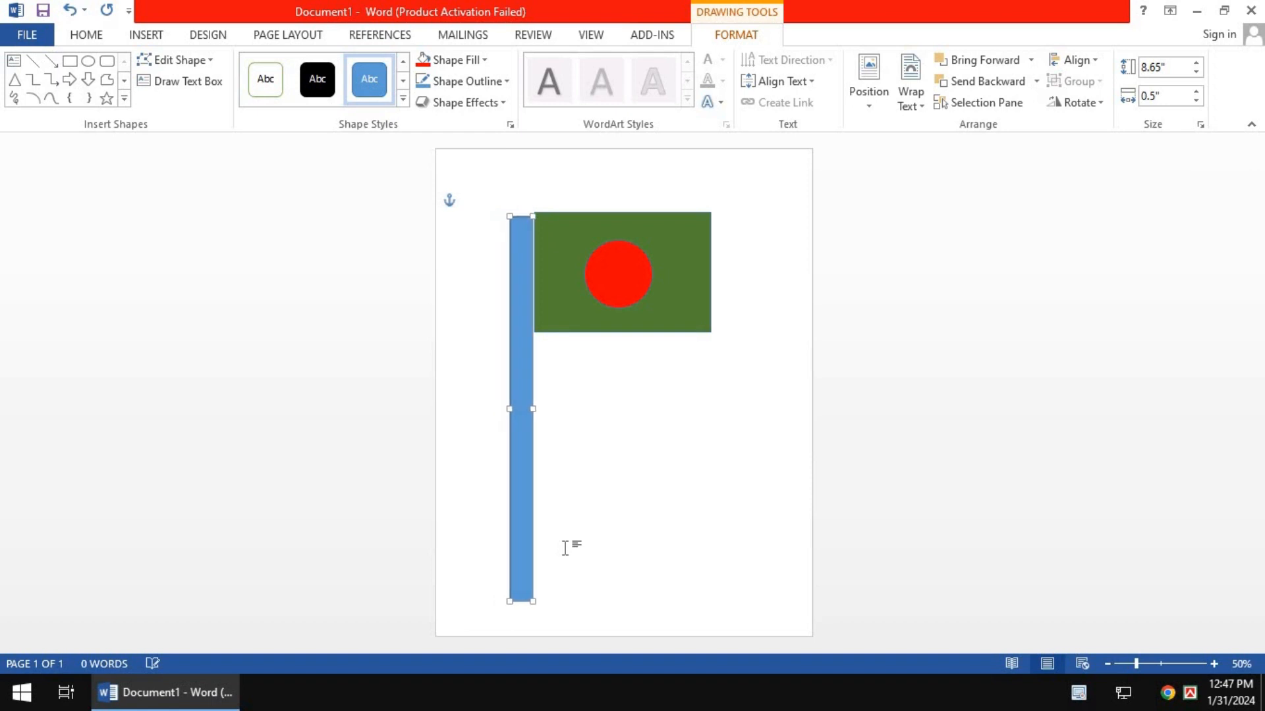
{"action": "key", "text": "Up"}
{"action": "key", "text": "Up"}
{"action": "key", "text": "Up"}
{"action": "key", "text": "Right"}
{"action": "key", "text": "Right"}
{"action": "key", "text": "Left"}
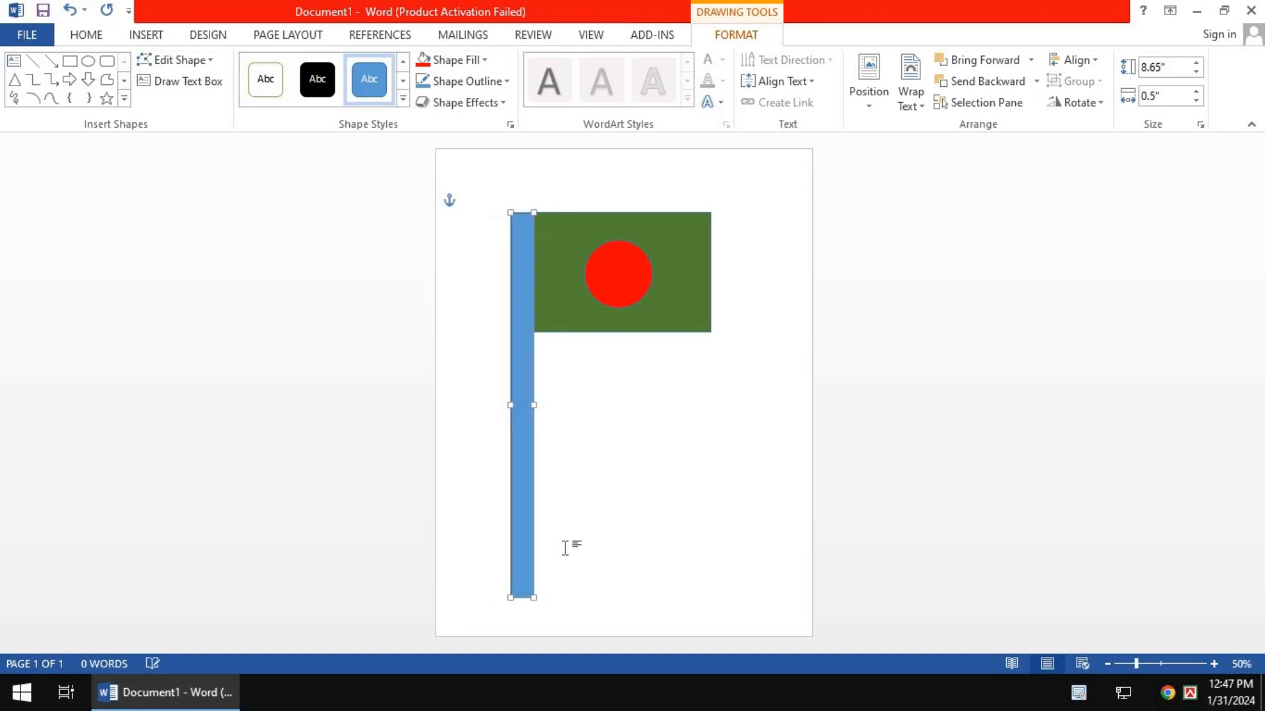
- Fill the flagpole with dark brown from the standard colours
{"action": "left_click", "coordinate": [448, 62]}
{"action": "left_click", "coordinate": [737, 310]}
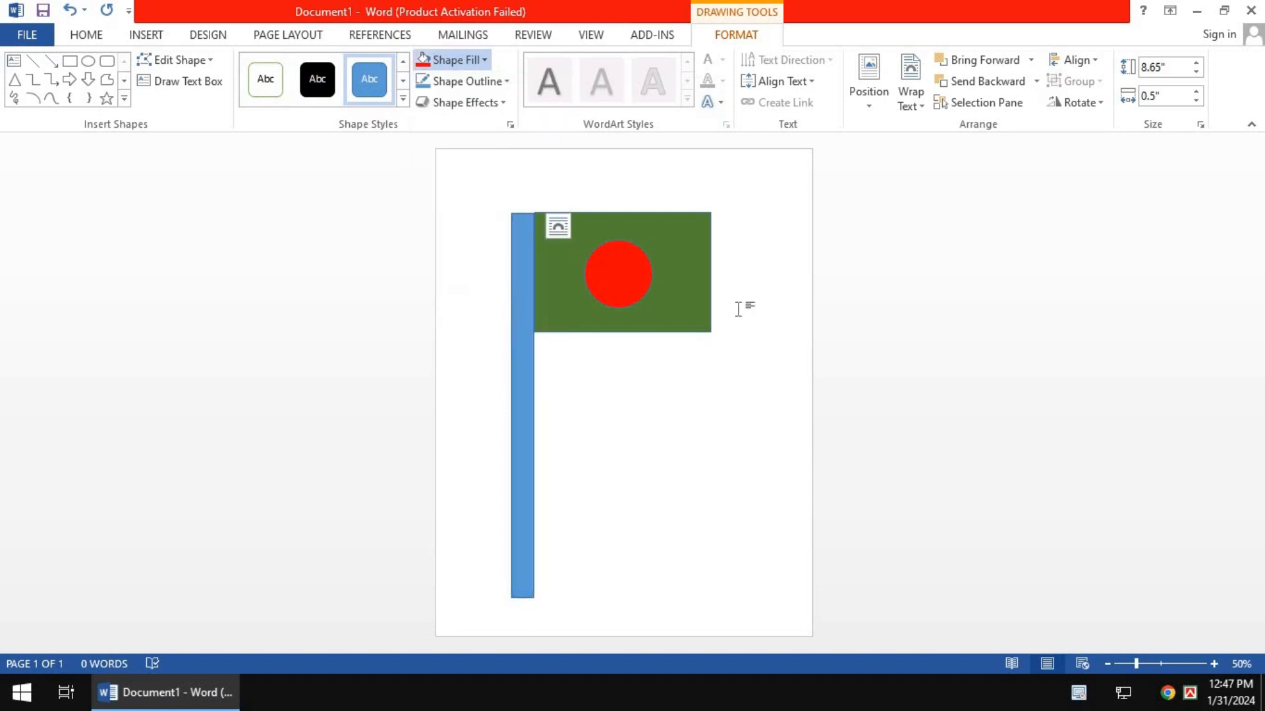
{"action": "left_click", "coordinate": [474, 60]}
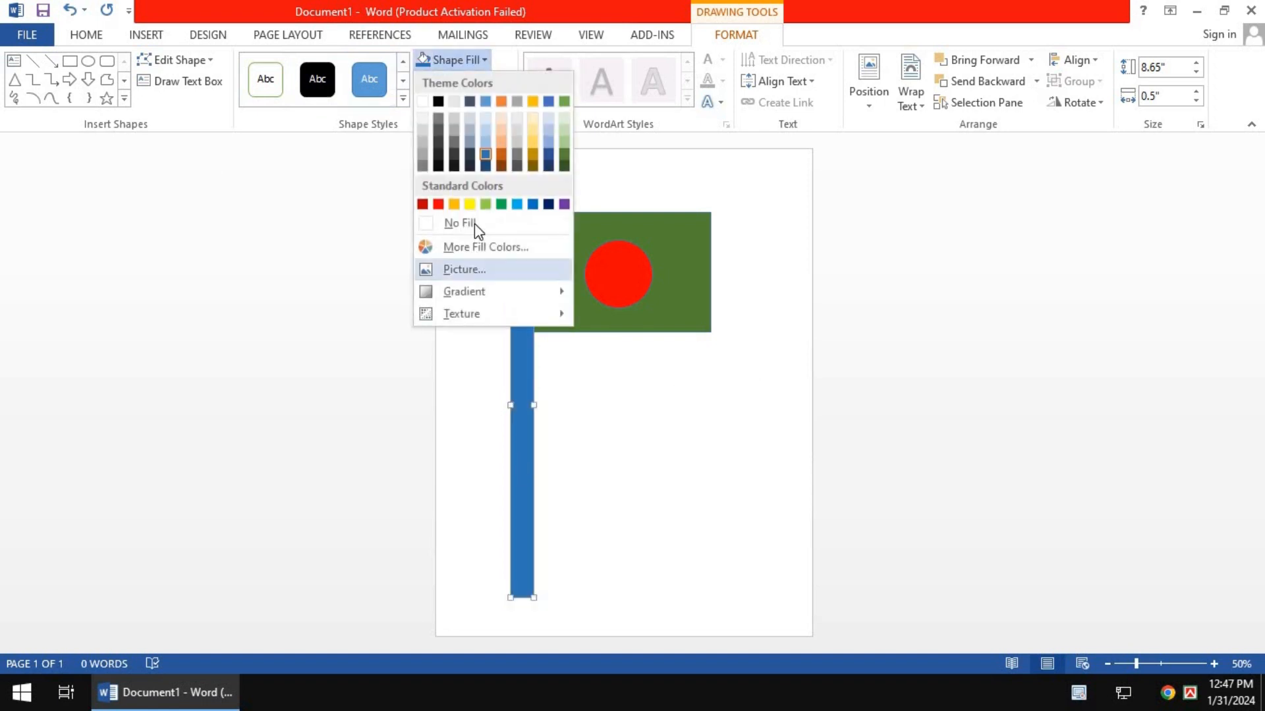
{"action": "left_click", "coordinate": [491, 247]}
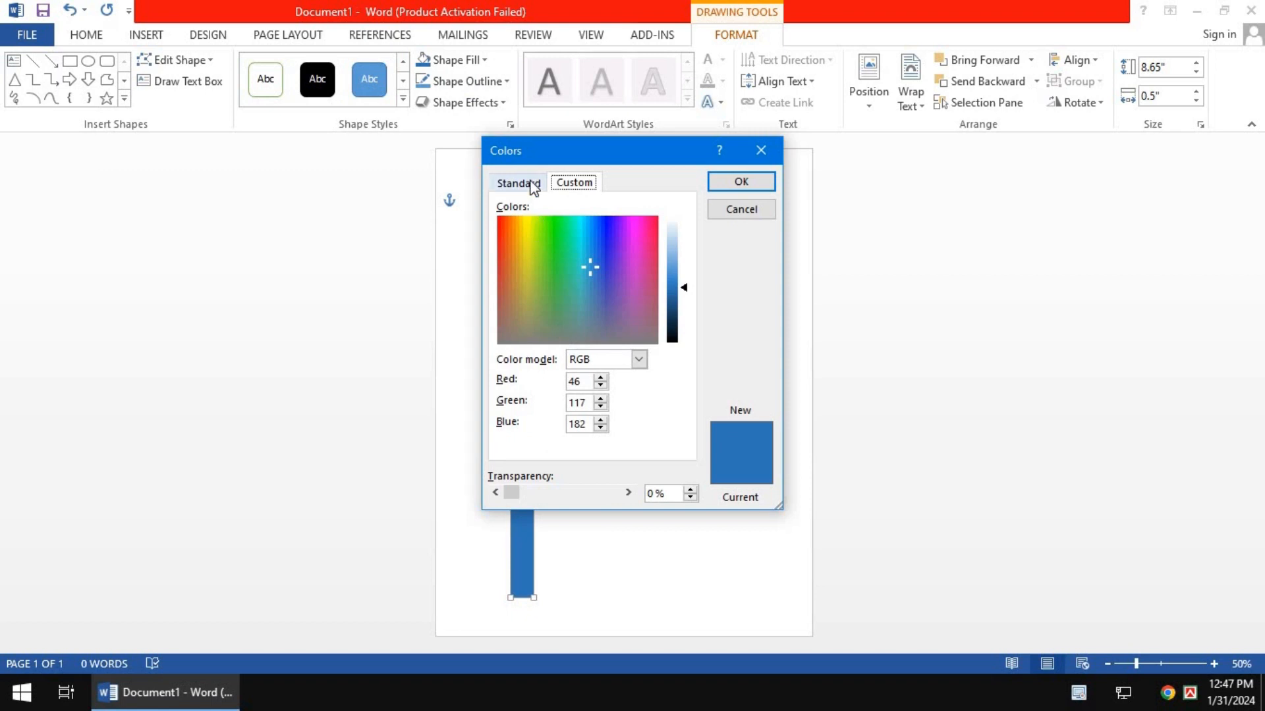
{"action": "left_click", "coordinate": [533, 185]}
{"action": "left_click", "coordinate": [543, 359]}
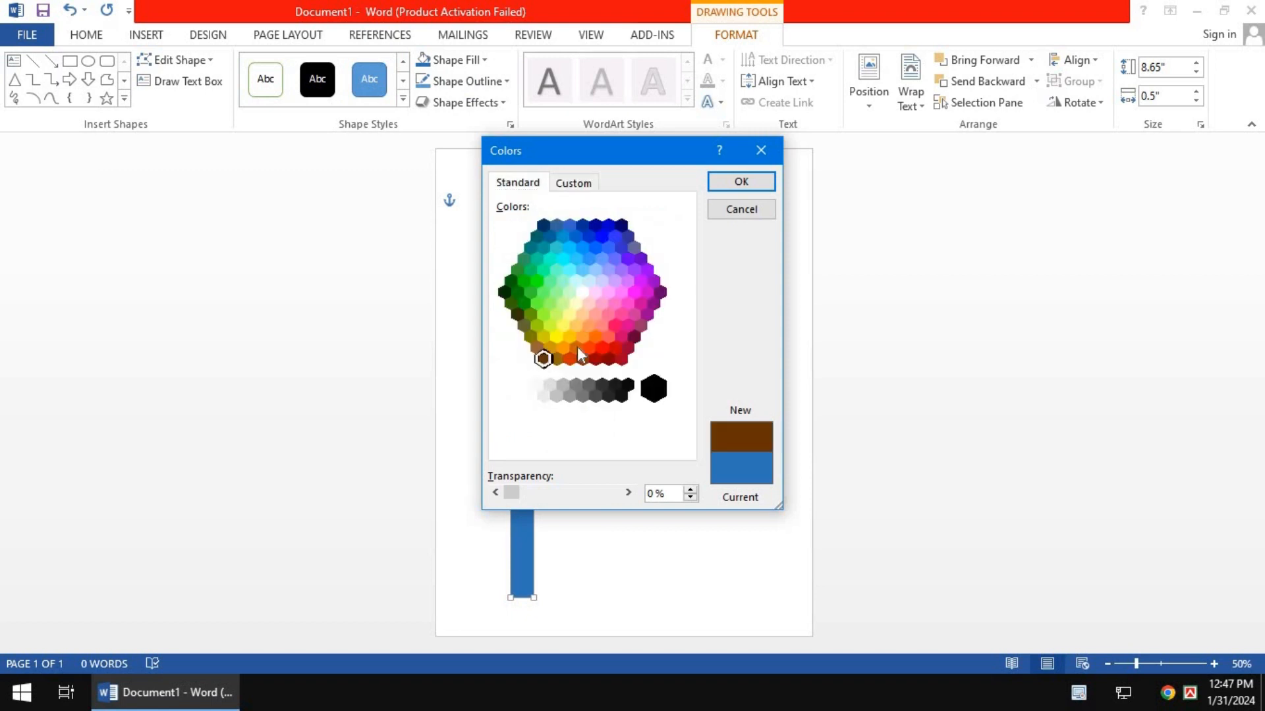
{"action": "left_click", "coordinate": [741, 183]}
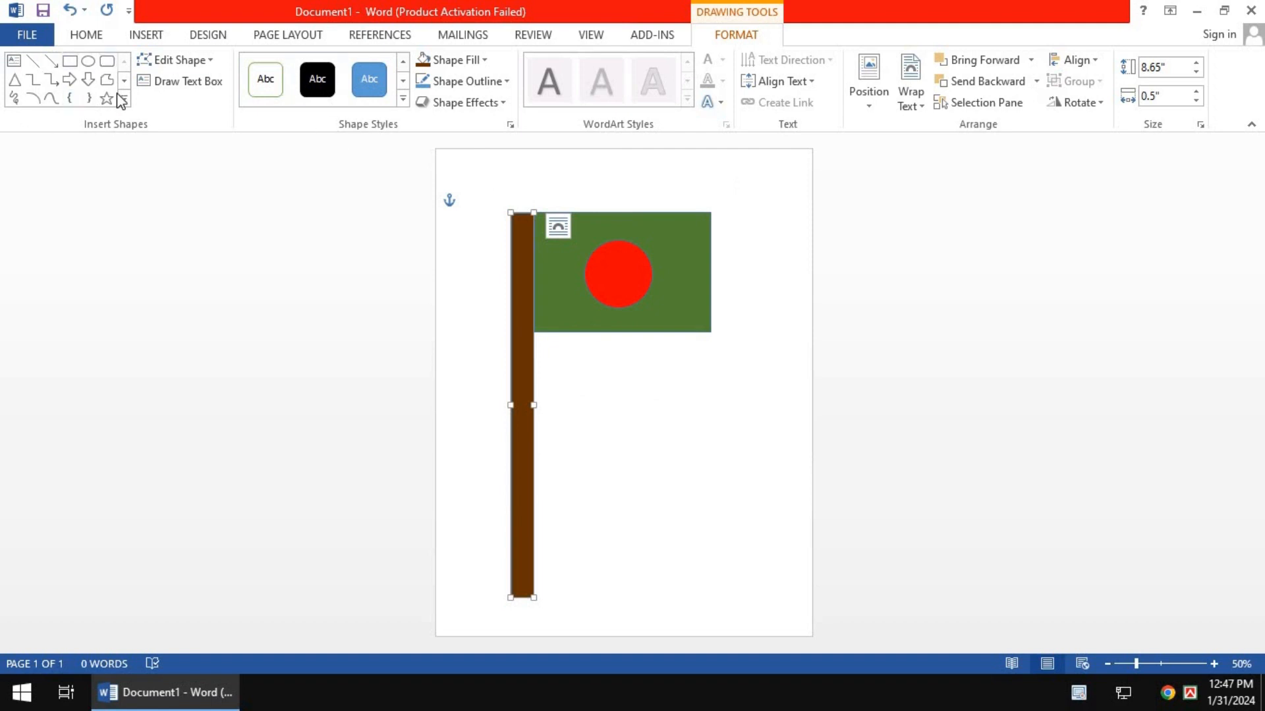
- Delete the red circle and the green rectangle, and undo both deletions
{"action": "left_click", "coordinate": [634, 299]}
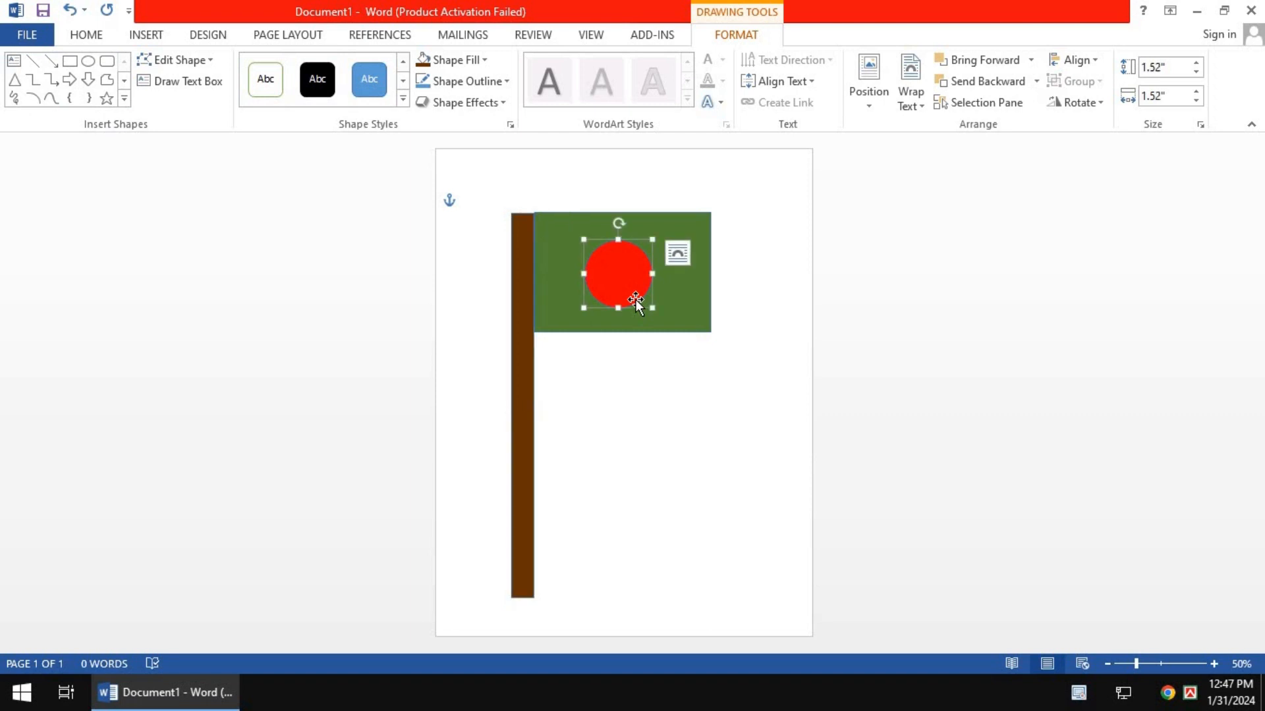
{"action": "key", "text": "Delete"}
{"action": "left_click", "coordinate": [635, 299]}
{"action": "key", "text": "Delete"}
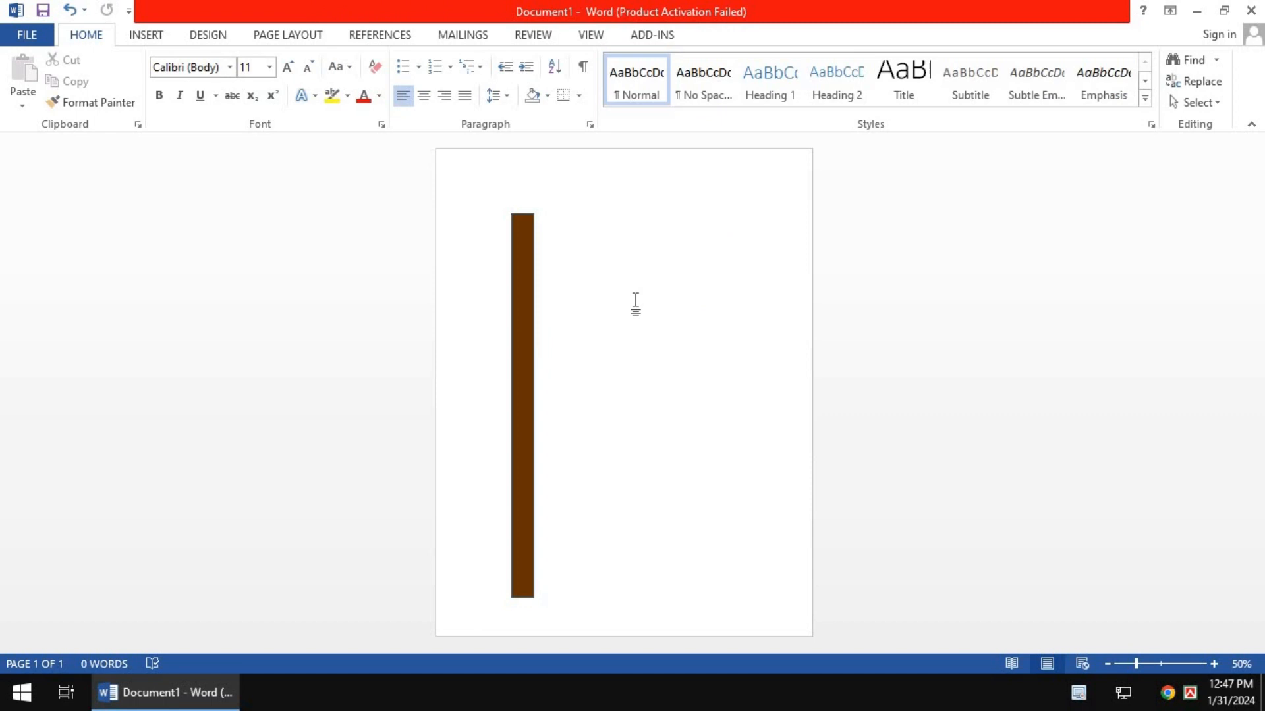
{"action": "key", "text": "ctrl+z"}
{"action": "key", "text": "ctrl+z"}
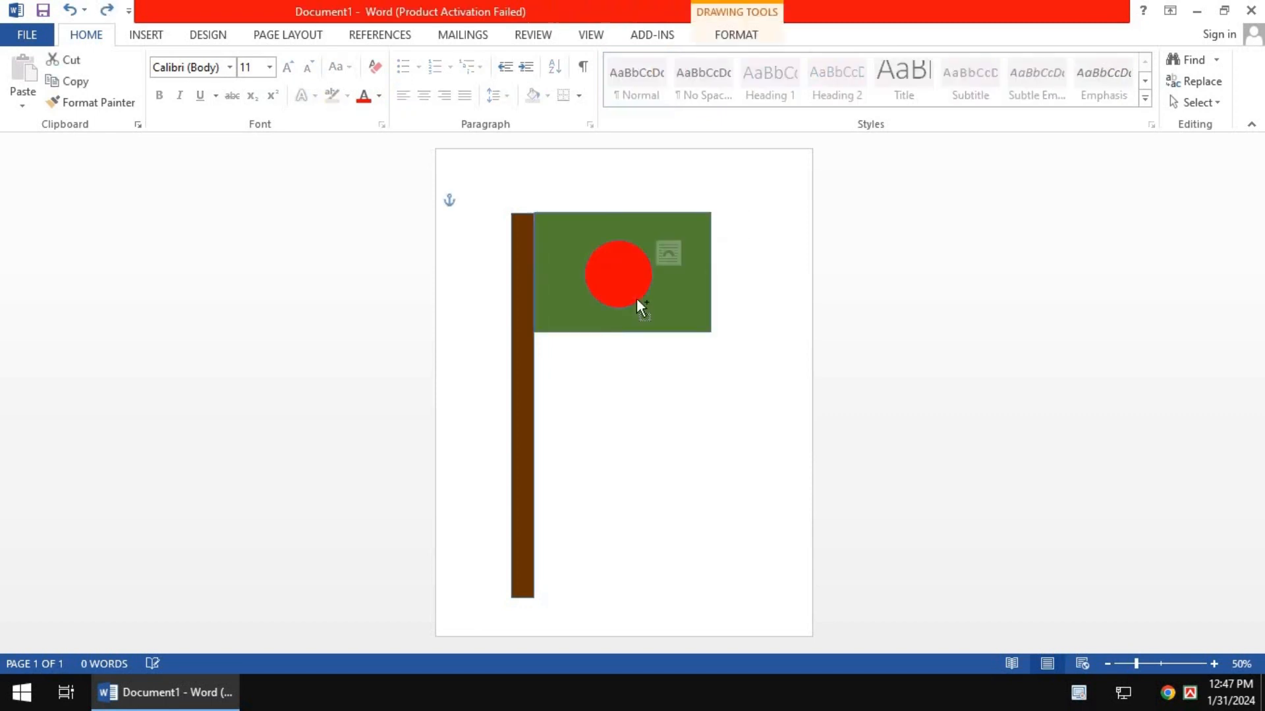
{"action": "left_click", "coordinate": [678, 366]}
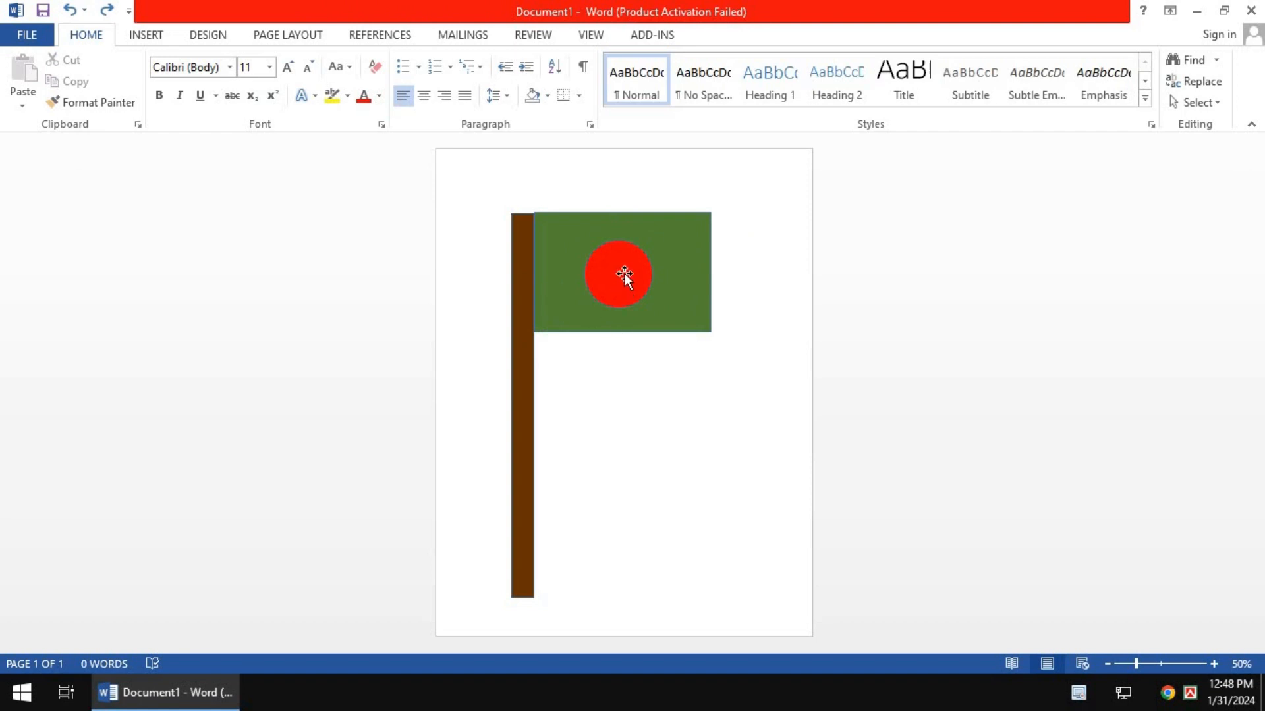
- Move the red circle off the flag to the empty area below it, and undo the move
{"action": "left_click_drag", "start_coordinate": [624, 277], "coordinate": [698, 374]}
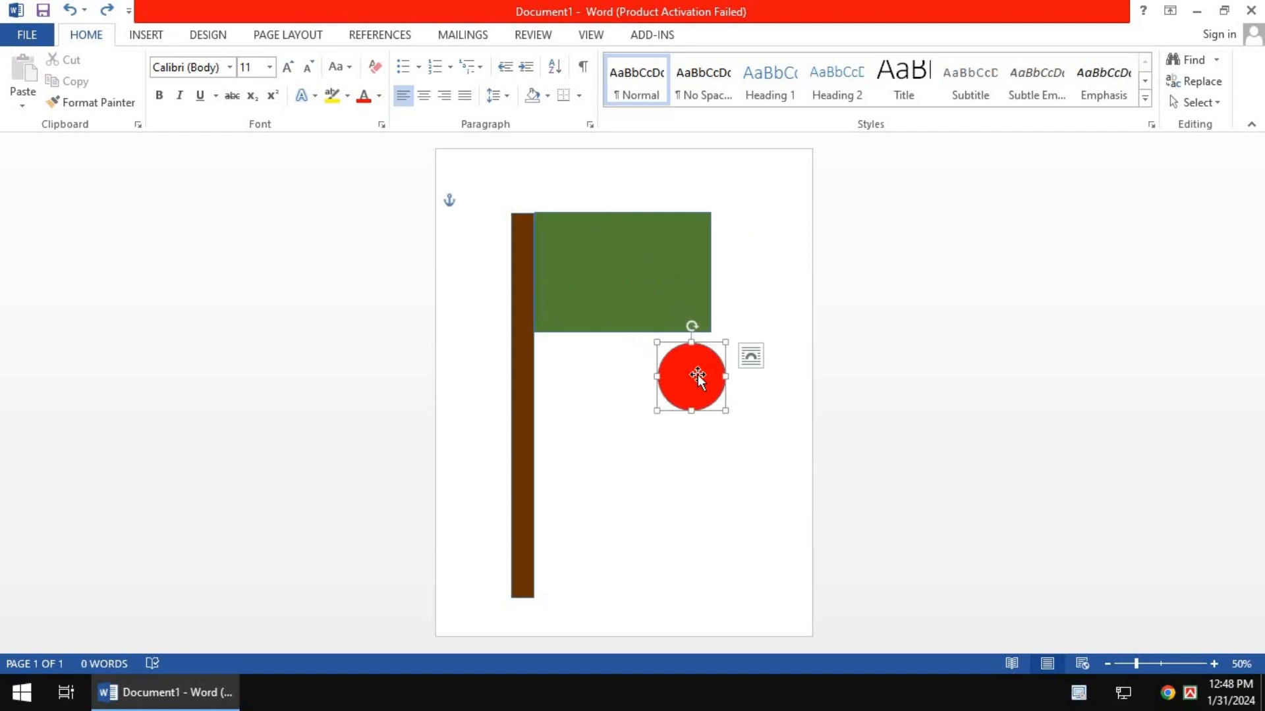
{"action": "key", "text": "ctrl+z"}
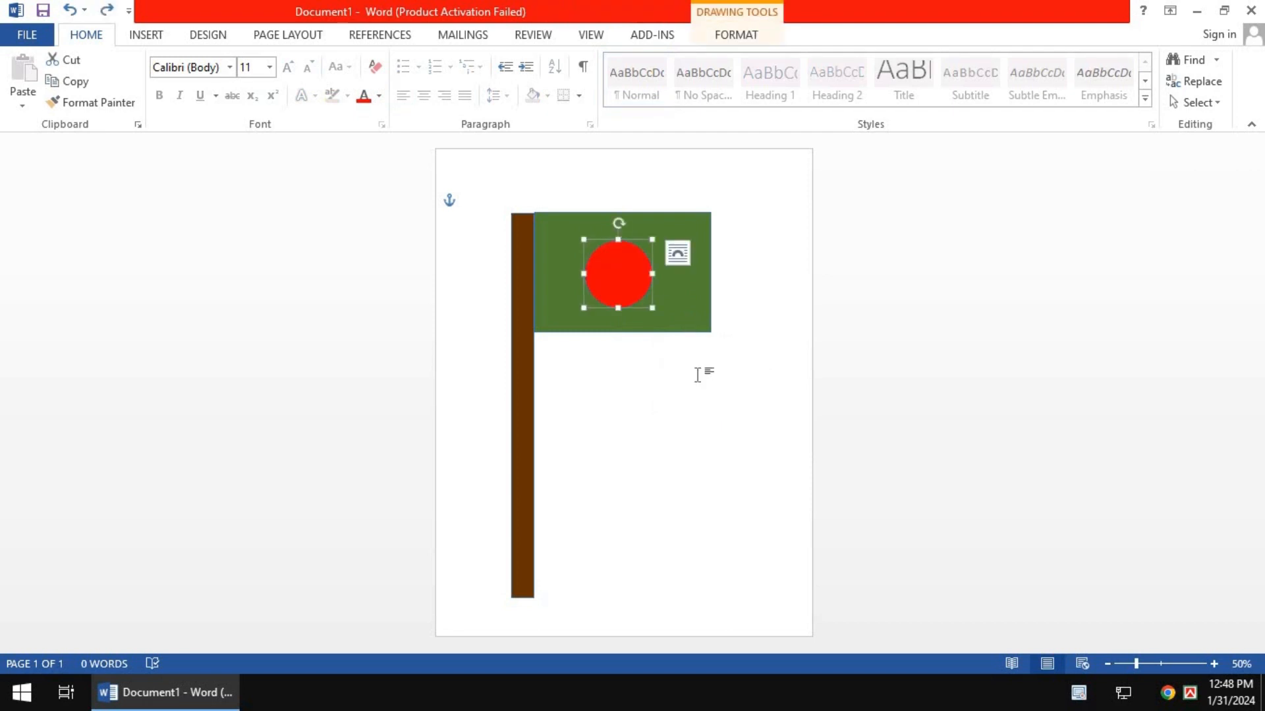
{"action": "left_click", "coordinate": [654, 374]}
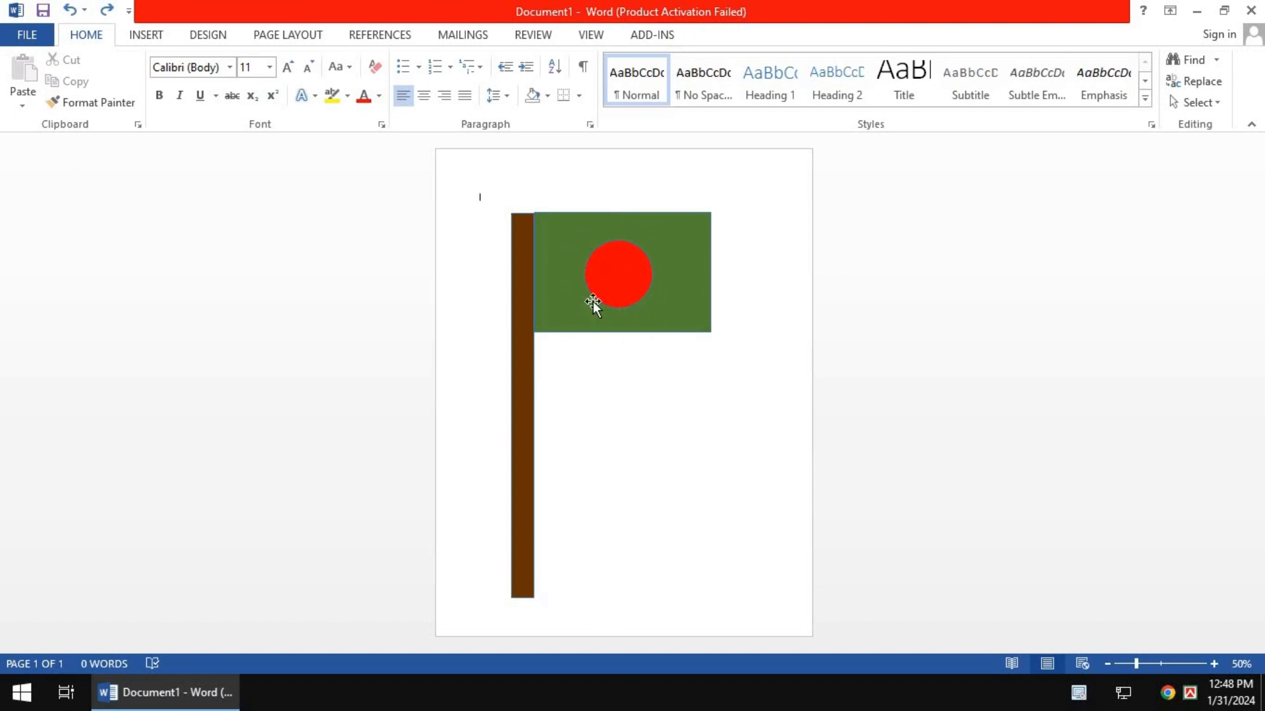
- Group the circle, green rectangle and pole into one object and move it slightly up and to the right
{"action": "left_click", "coordinate": [614, 267]}
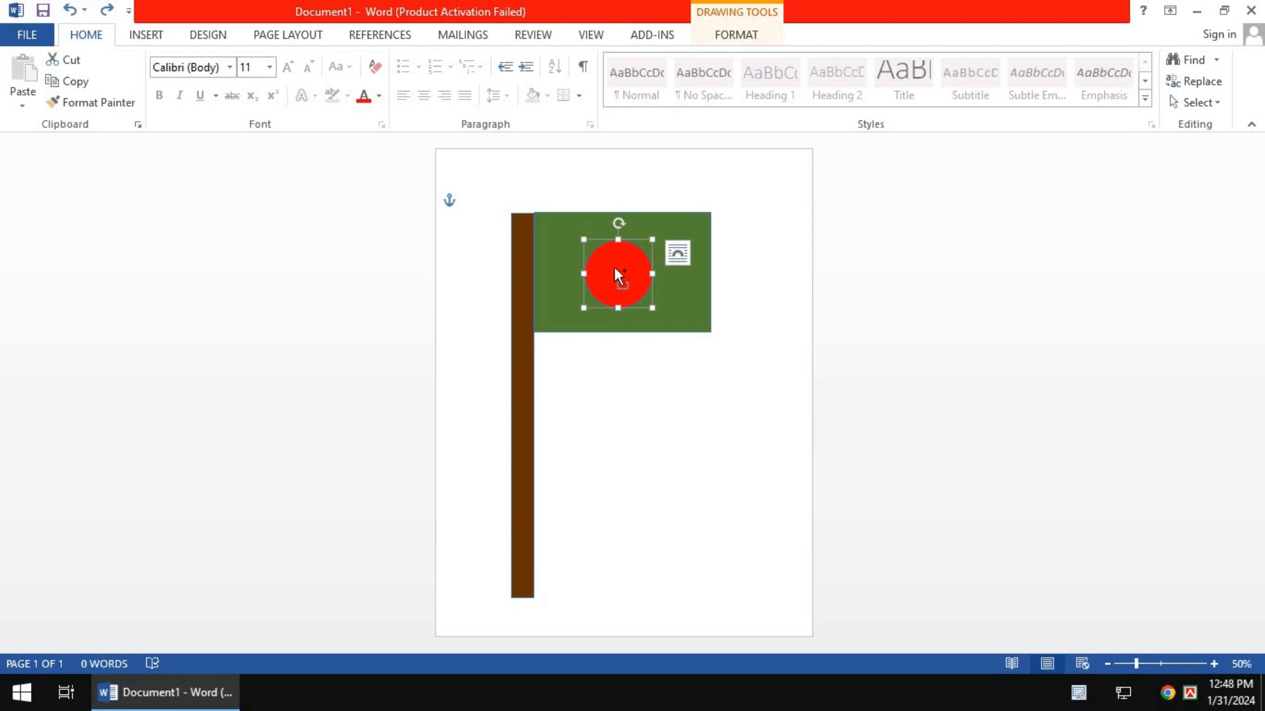
{"action": "left_click", "coordinate": [552, 276], "text": "ctrl"}
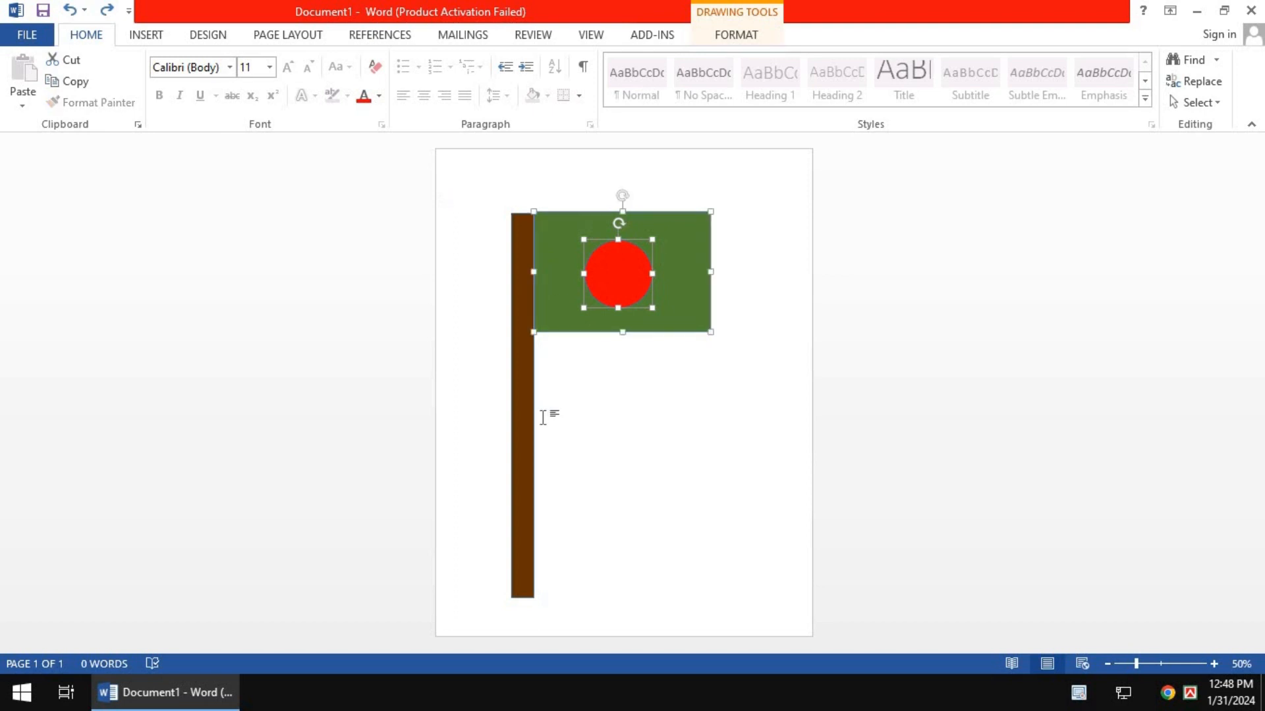
{"action": "left_click", "coordinate": [527, 440], "text": "ctrl"}
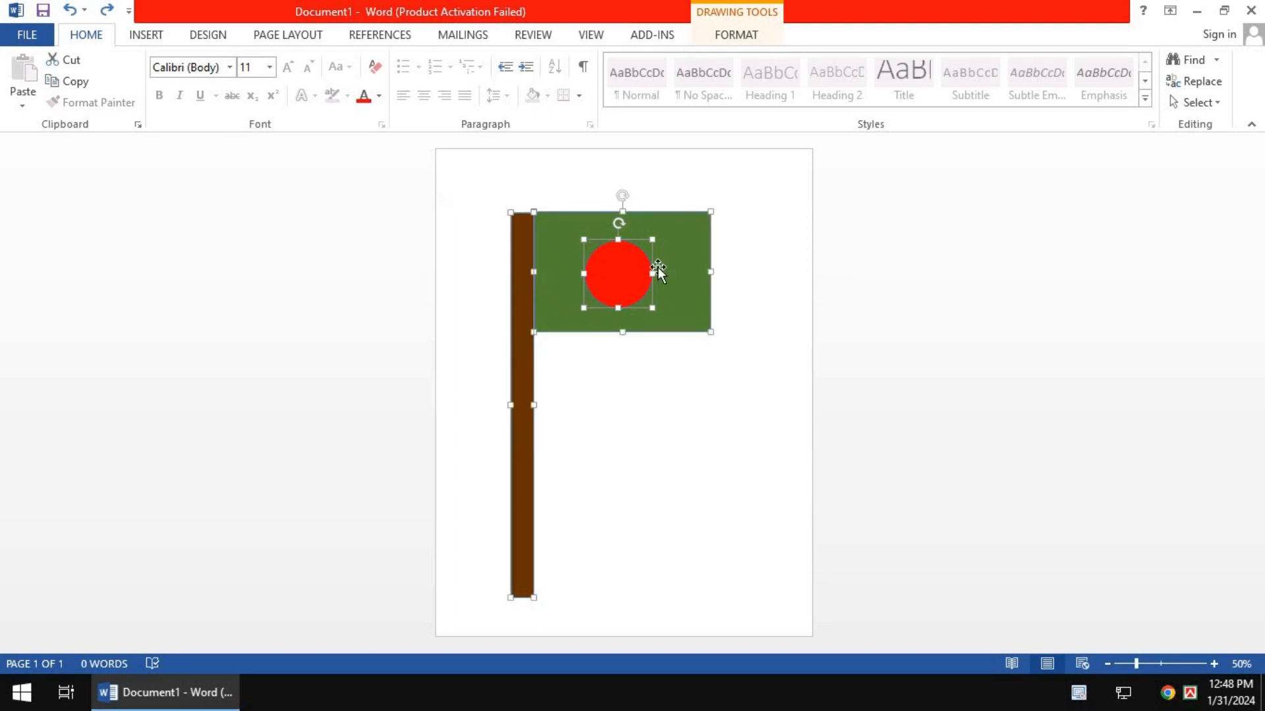
{"action": "right_click", "coordinate": [610, 270]}
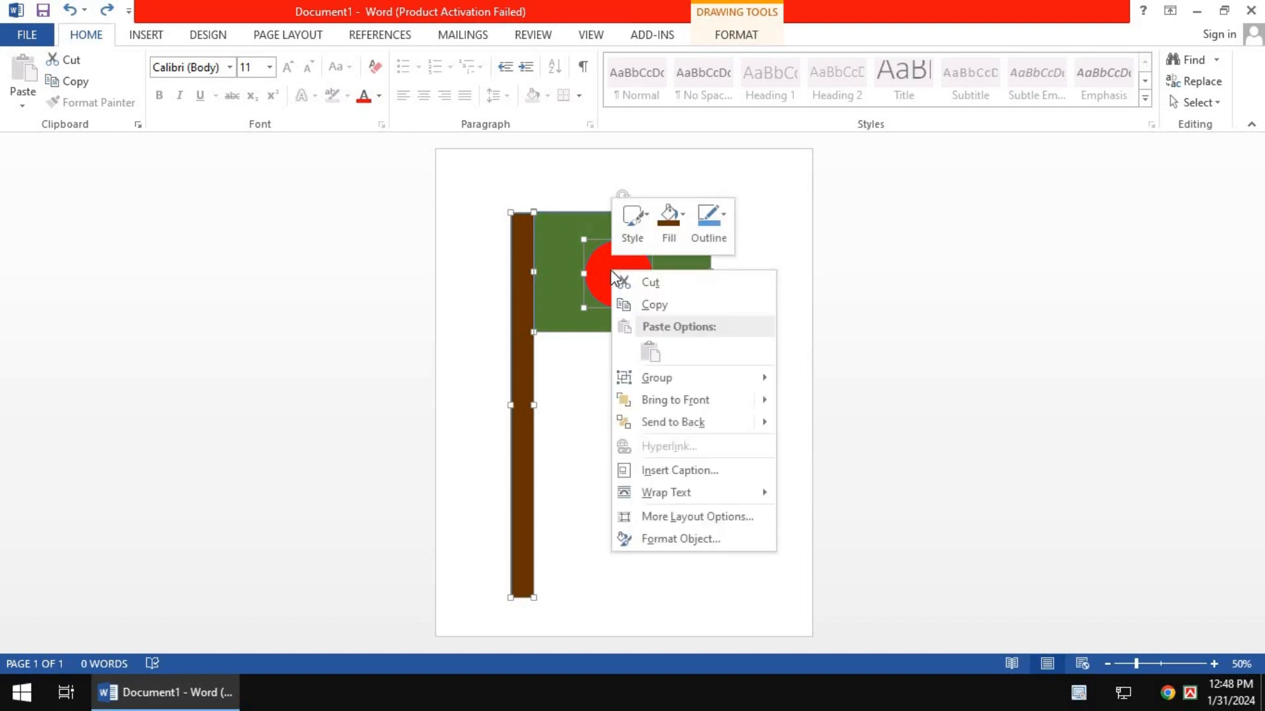
{"action": "mouse_move", "coordinate": [697, 380]}
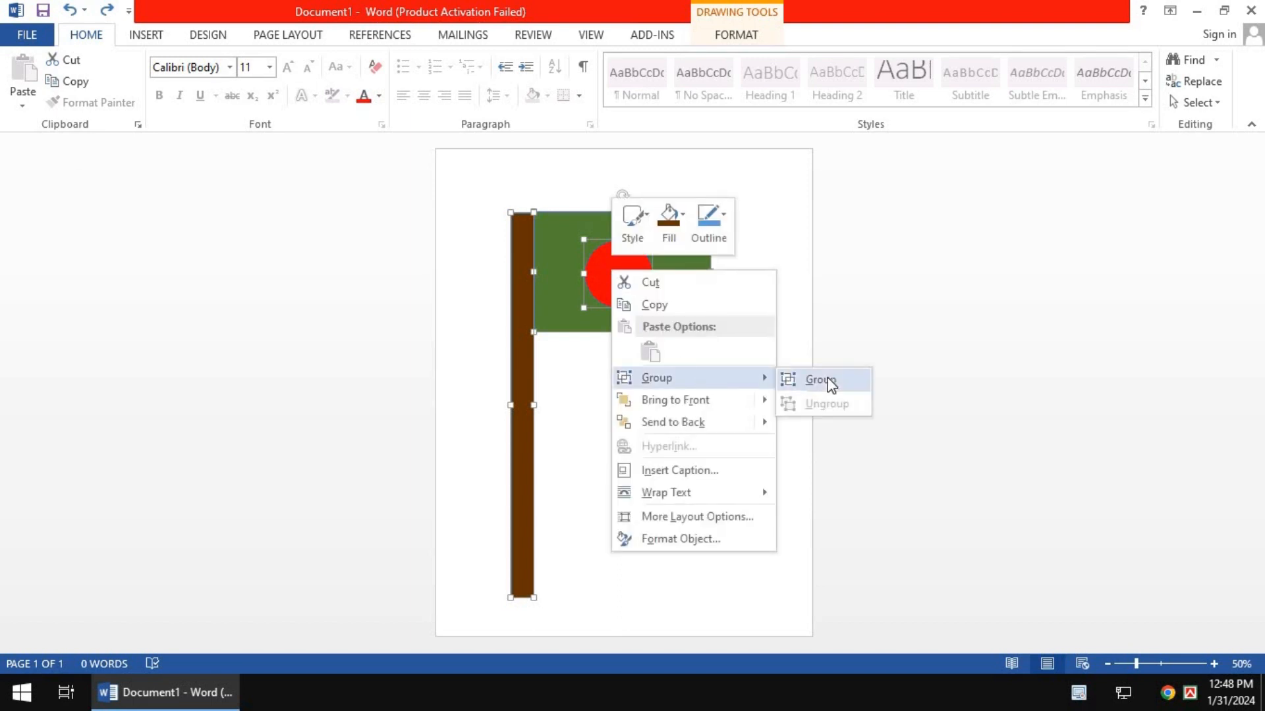
{"action": "left_click", "coordinate": [831, 385]}
{"action": "left_click", "coordinate": [1025, 342]}
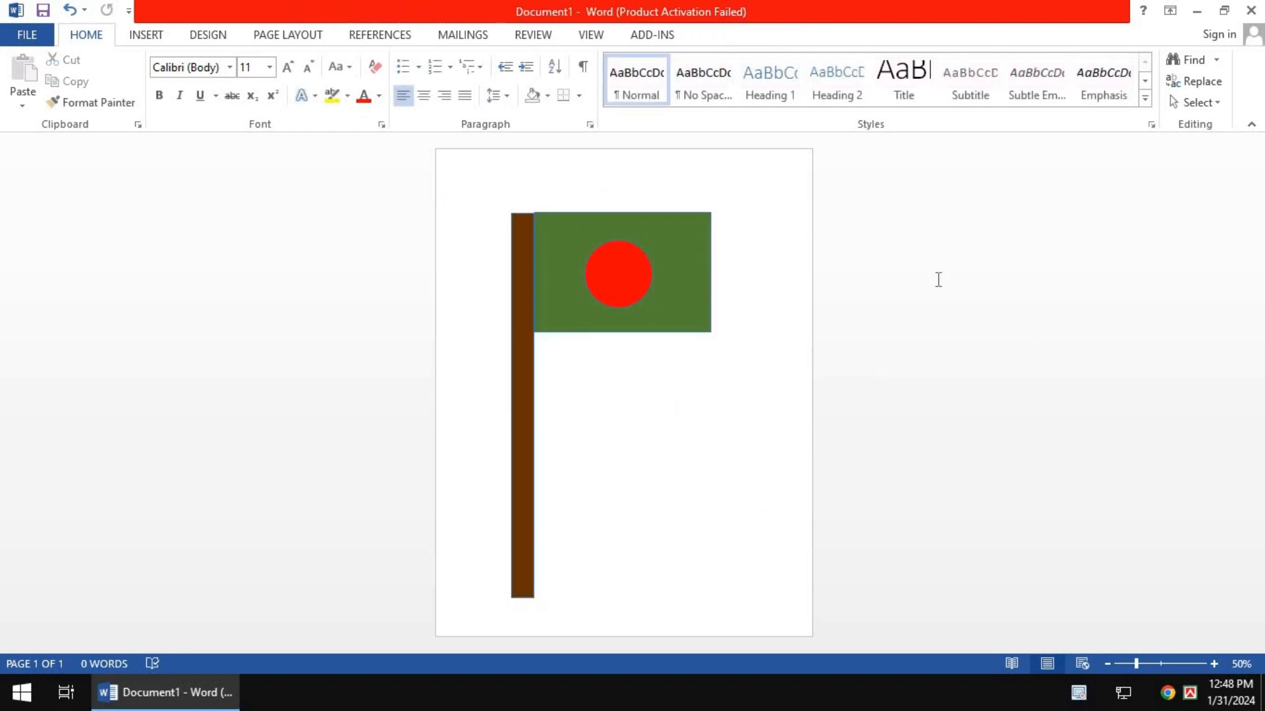
{"action": "mouse_move", "coordinate": [615, 293]}
{"action": "left_mouse_down"}
{"action": "mouse_move", "coordinate": [658, 432]}
{"action": "mouse_move", "coordinate": [672, 287]}
{"action": "mouse_move", "coordinate": [653, 241]}
{"action": "mouse_move", "coordinate": [615, 254]}
{"action": "mouse_move", "coordinate": [584, 294]}
{"action": "mouse_move", "coordinate": [601, 251]}
{"action": "mouse_move", "coordinate": [632, 277]}
{"action": "mouse_move", "coordinate": [633, 253]}
{"action": "left_mouse_up"}
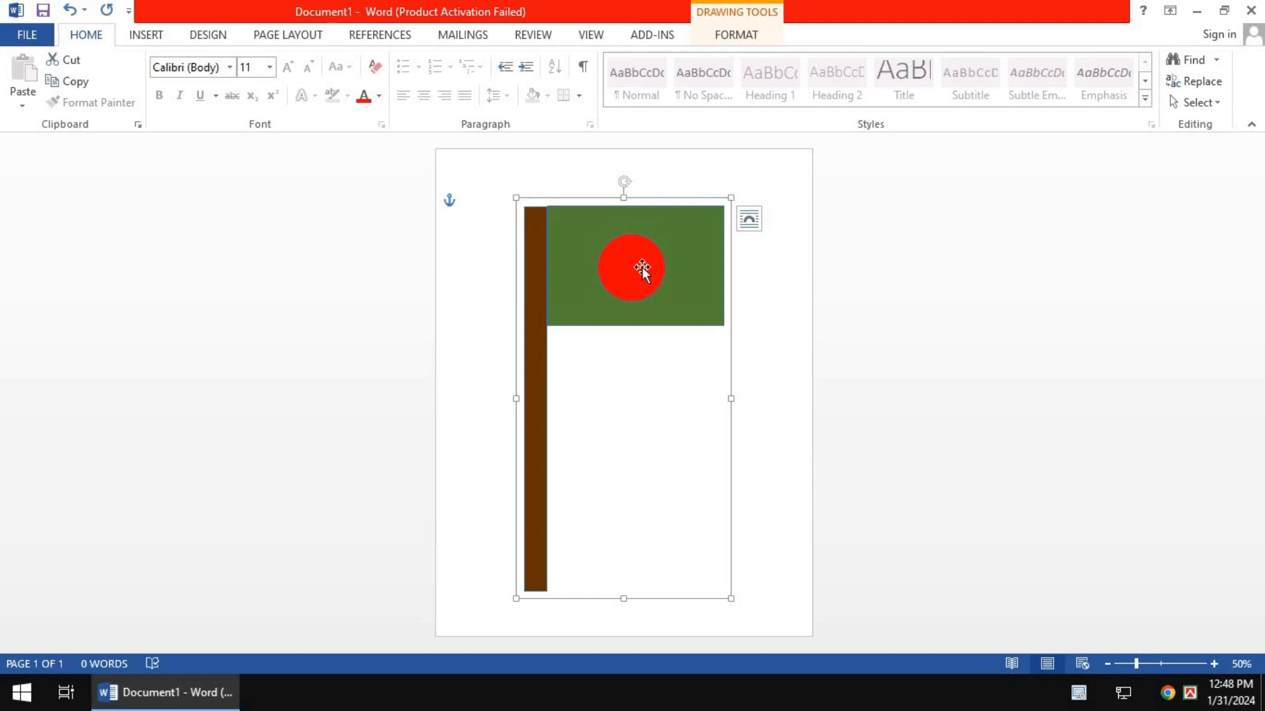
- Ungroup the flag into its separate shapes, and try moving the circle off the green rectangle, undoing the move
{"action": "left_click", "coordinate": [536, 372]}
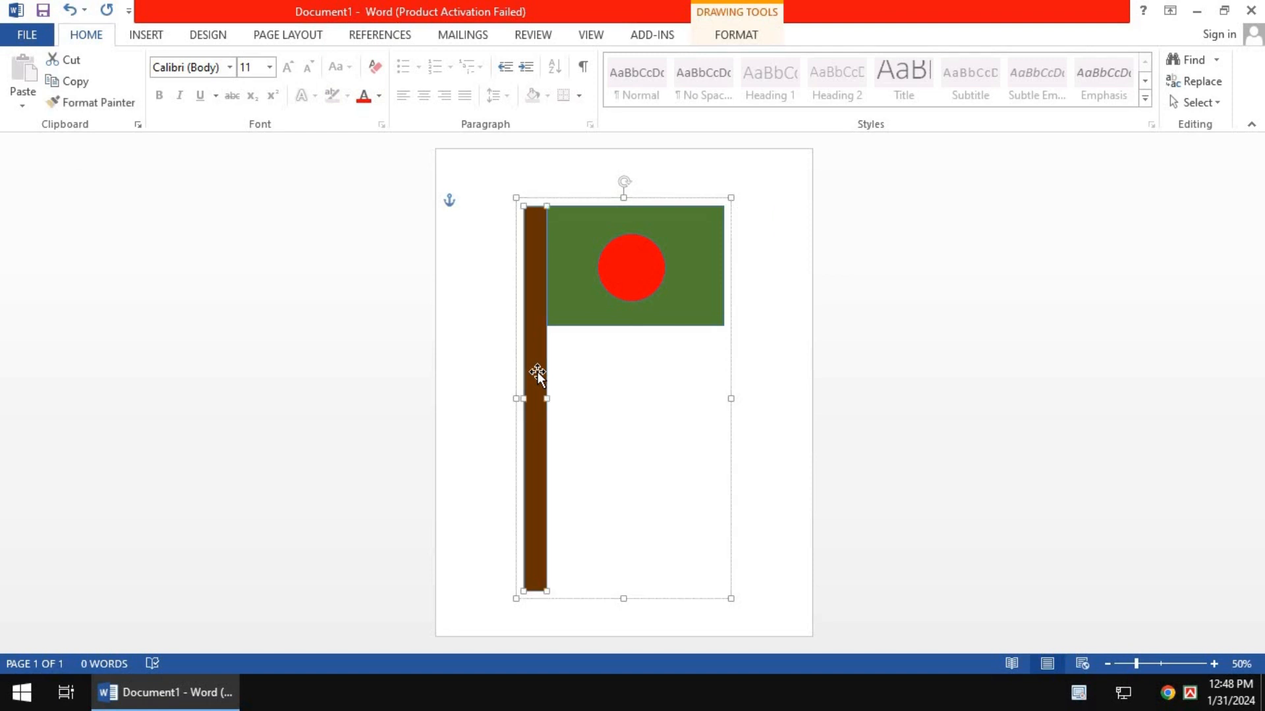
{"action": "left_click", "coordinate": [561, 290], "text": "shift"}
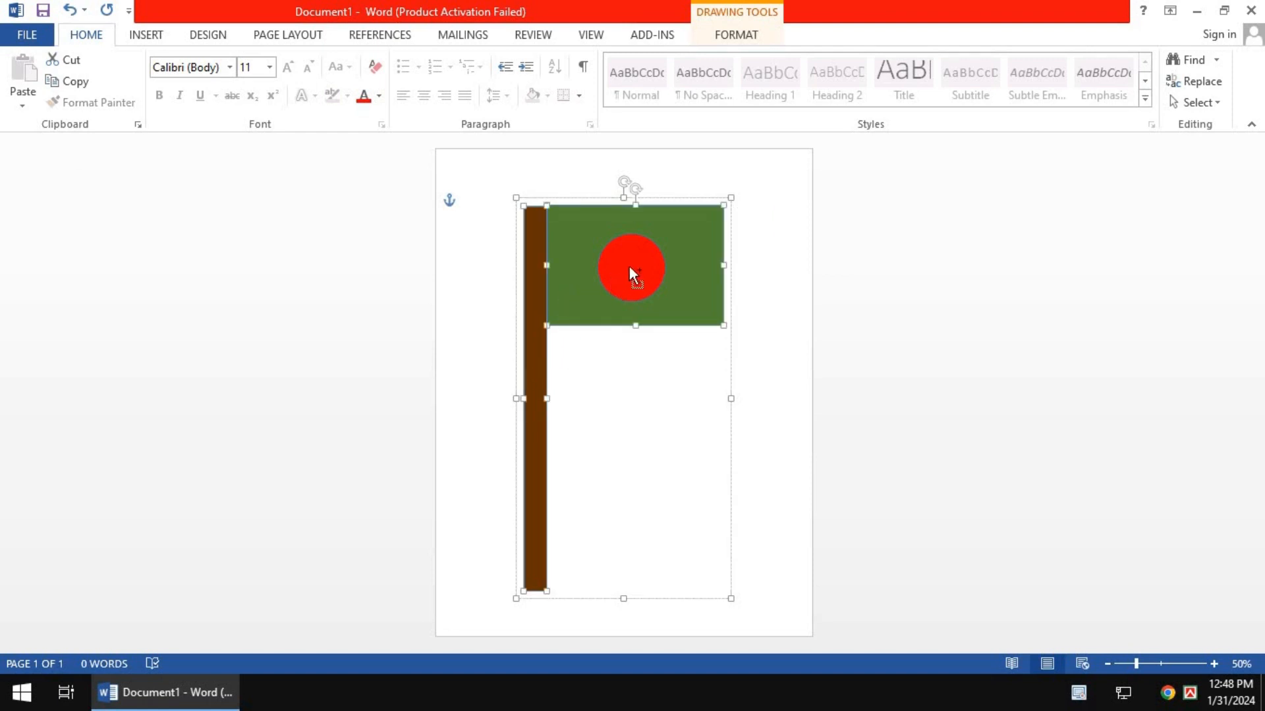
{"action": "left_click", "coordinate": [629, 268], "text": "shift"}
{"action": "right_click", "coordinate": [627, 267]}
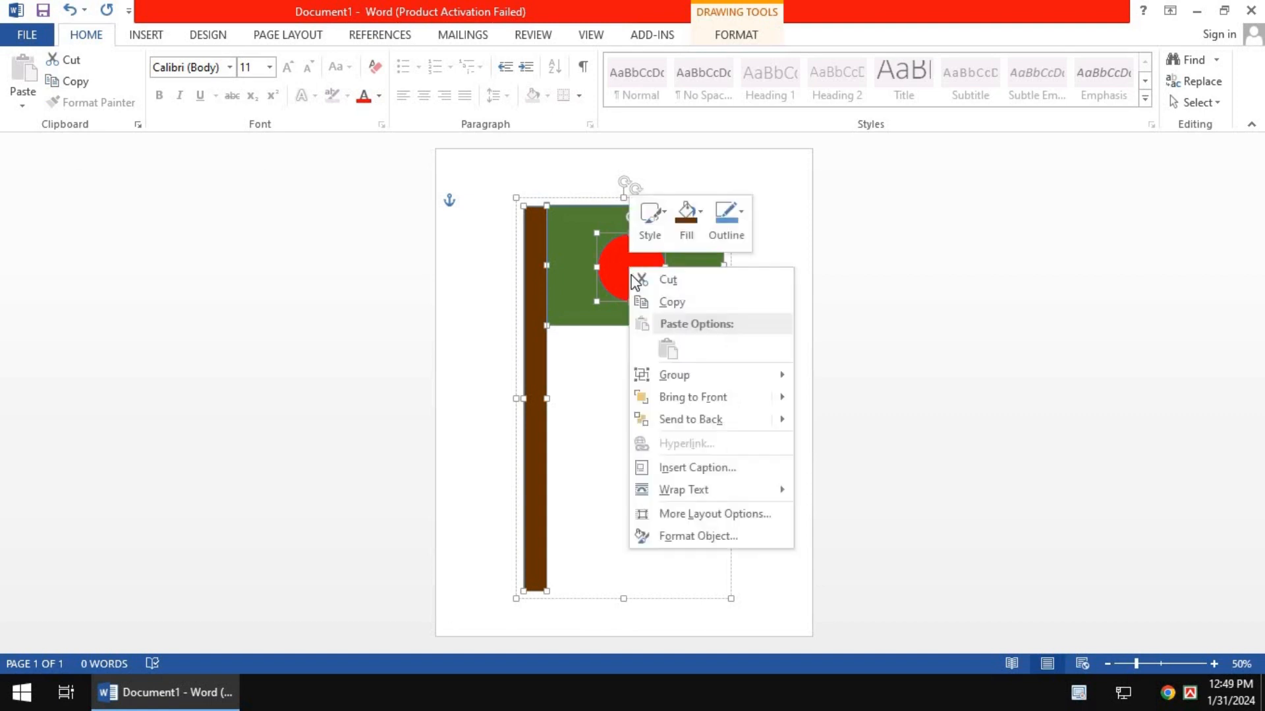
{"action": "mouse_move", "coordinate": [689, 373]}
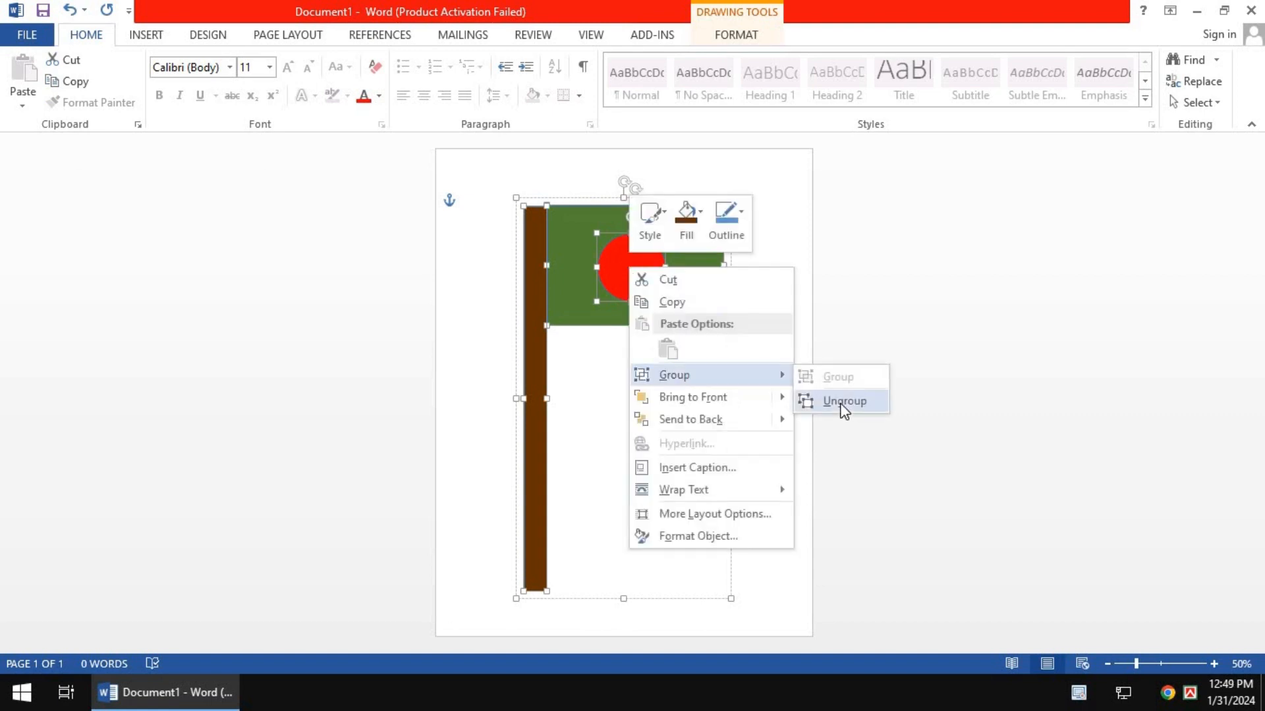
{"action": "left_click", "coordinate": [844, 401]}
{"action": "key", "text": "Escape"}
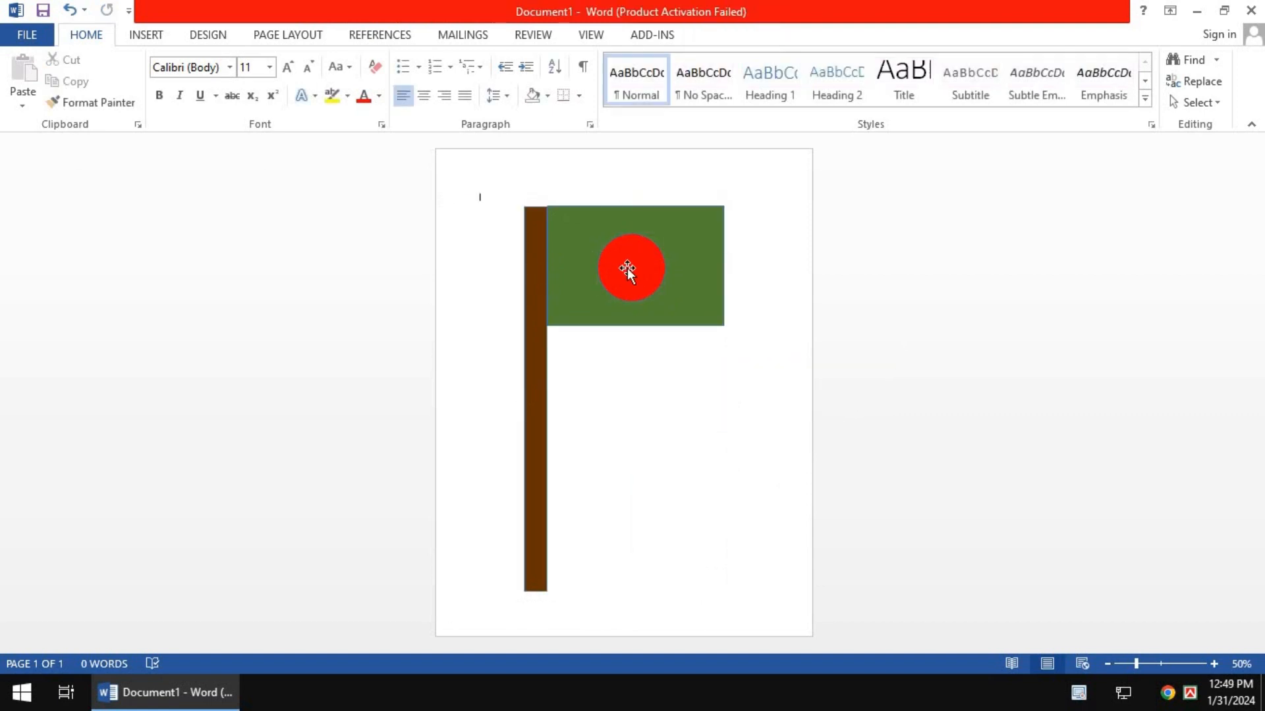
{"action": "left_click_drag", "start_coordinate": [627, 267], "coordinate": [709, 400]}
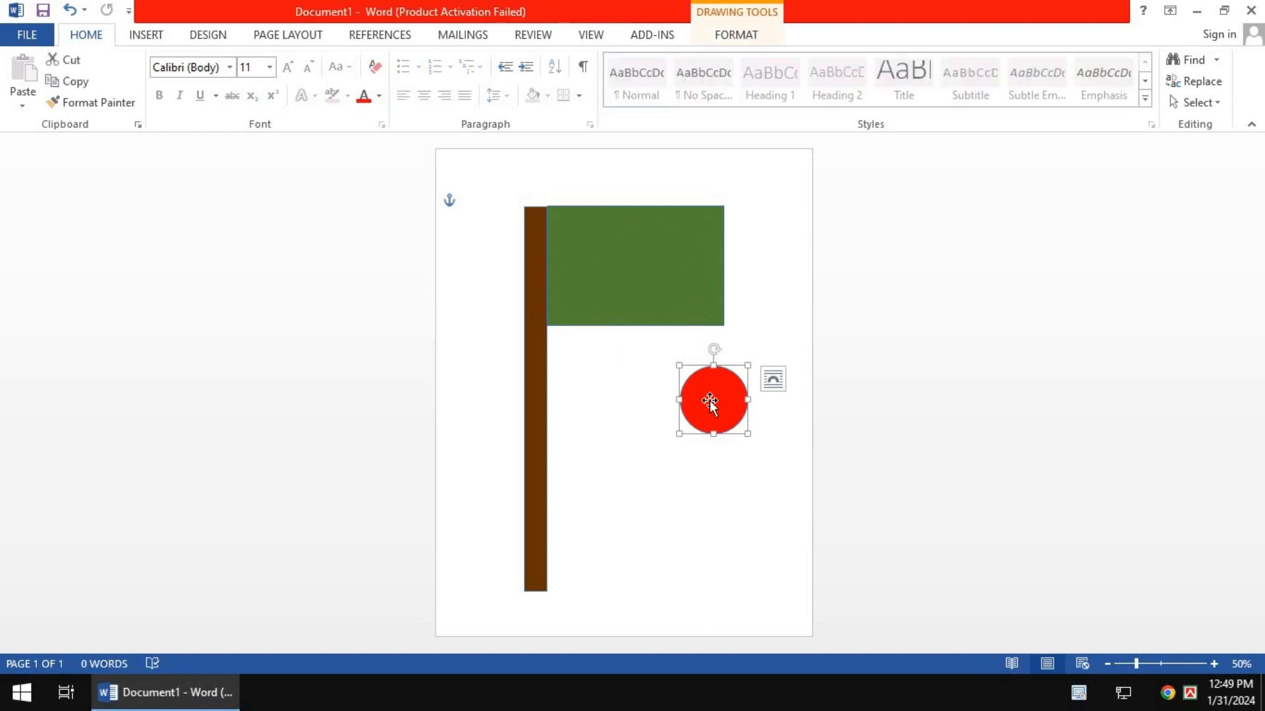
{"action": "key", "text": "ctrl+z"}
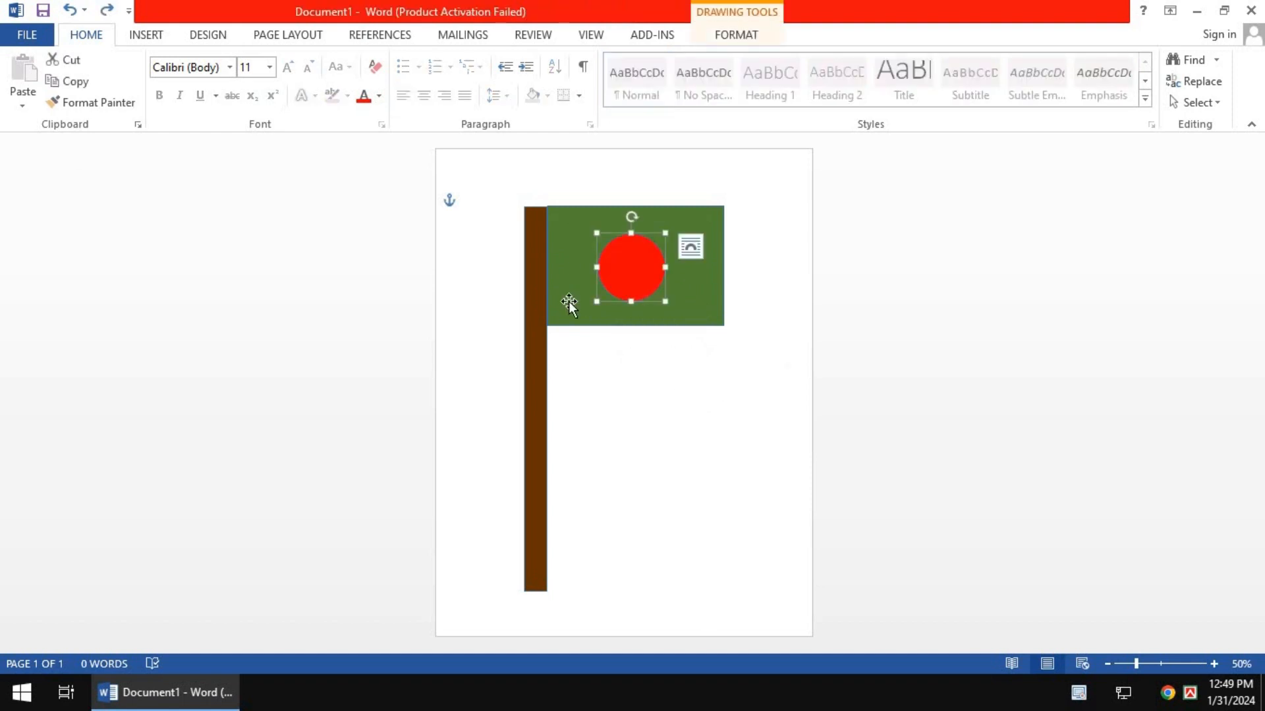
- Delete the circle, green rectangle and pole together to clear the page
{"action": "left_click", "coordinate": [569, 303], "text": "shift"}
{"action": "left_click", "coordinate": [528, 396], "text": "shift"}
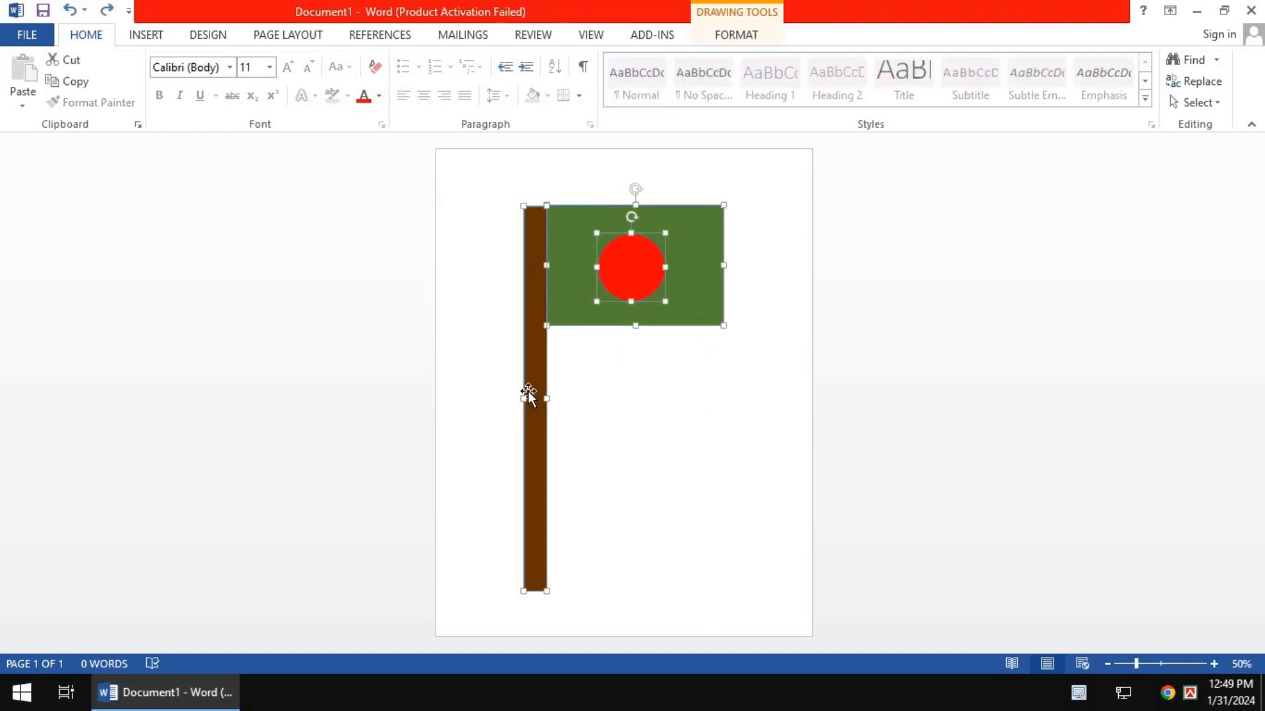
{"action": "key", "text": "Delete"}
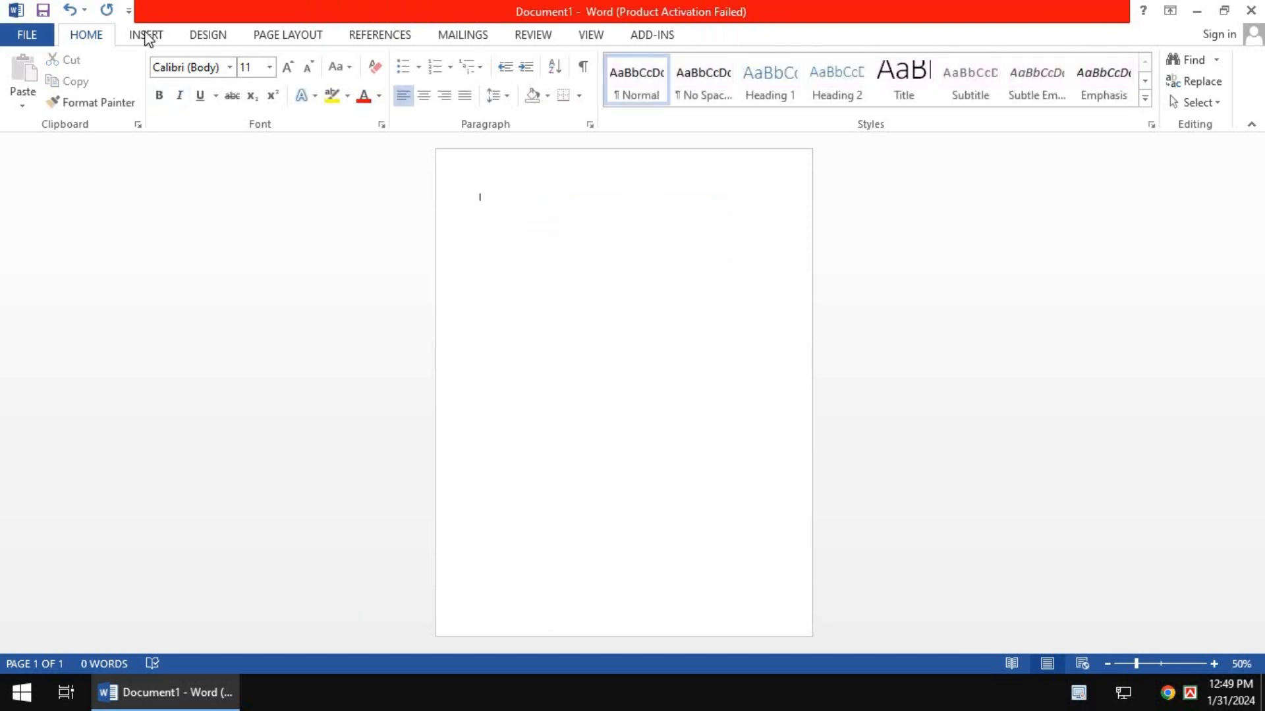
- Draw an isosceles triangle about 2.46" high and 2.85" wide in the upper middle of the page
{"action": "left_click", "coordinate": [146, 36]}
{"action": "left_click", "coordinate": [254, 82]}
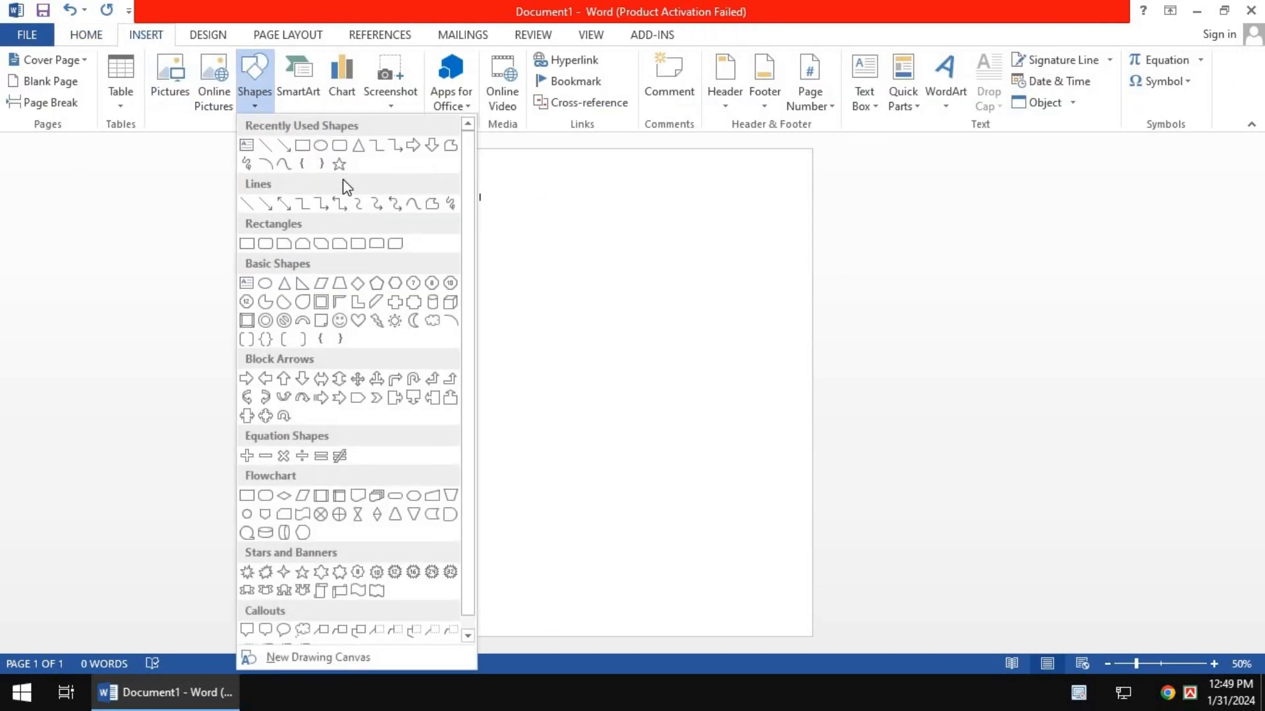
{"action": "left_click", "coordinate": [360, 146]}
{"action": "mouse_move", "coordinate": [563, 265]}
{"action": "left_mouse_down"}
{"action": "mouse_move", "coordinate": [638, 322]}
{"action": "mouse_move", "coordinate": [669, 375]}
{"action": "mouse_move", "coordinate": [691, 375]}
{"action": "left_mouse_up"}
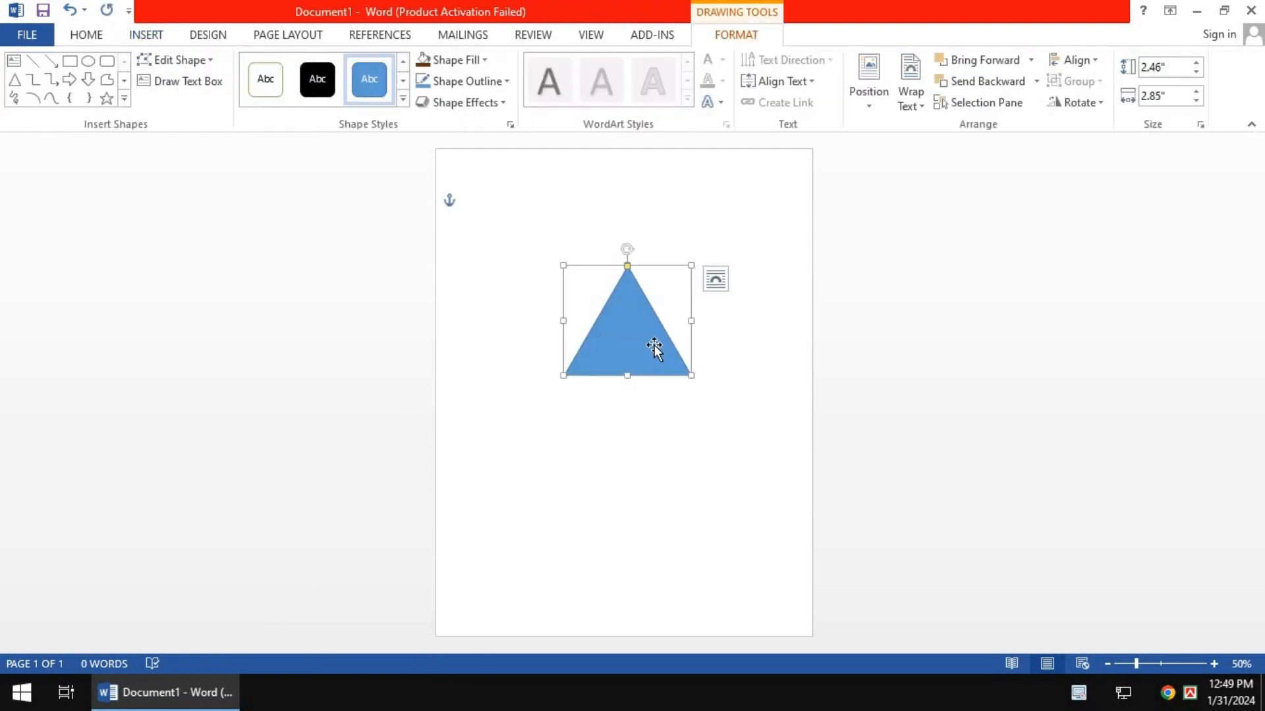
- Duplicate the triangle and move the copy straight below the original so that it overlaps its lower part
{"action": "key", "text": "ctrl+d"}
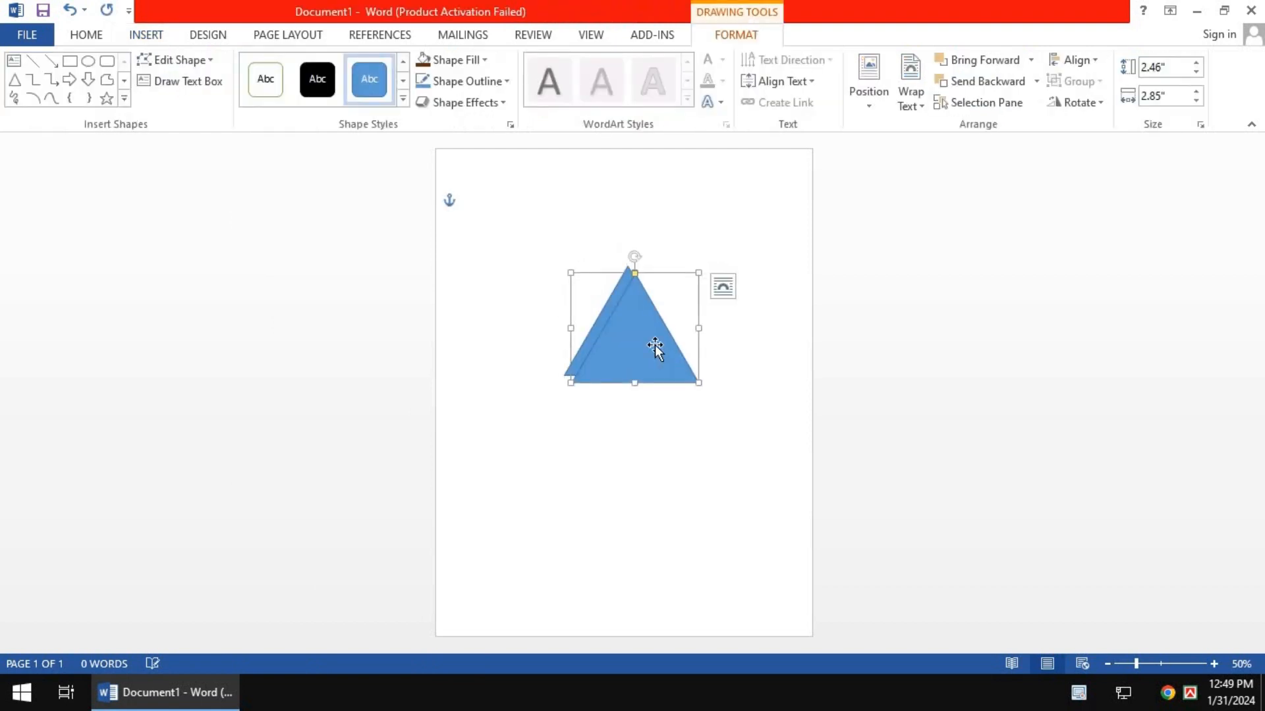
{"action": "key", "text": "Down"}
{"action": "key", "text": "Down"}
{"action": "key", "text": "Down"}
{"action": "key", "text": "Down"}
{"action": "left_click_drag", "start_coordinate": [651, 359], "coordinate": [643, 382]}
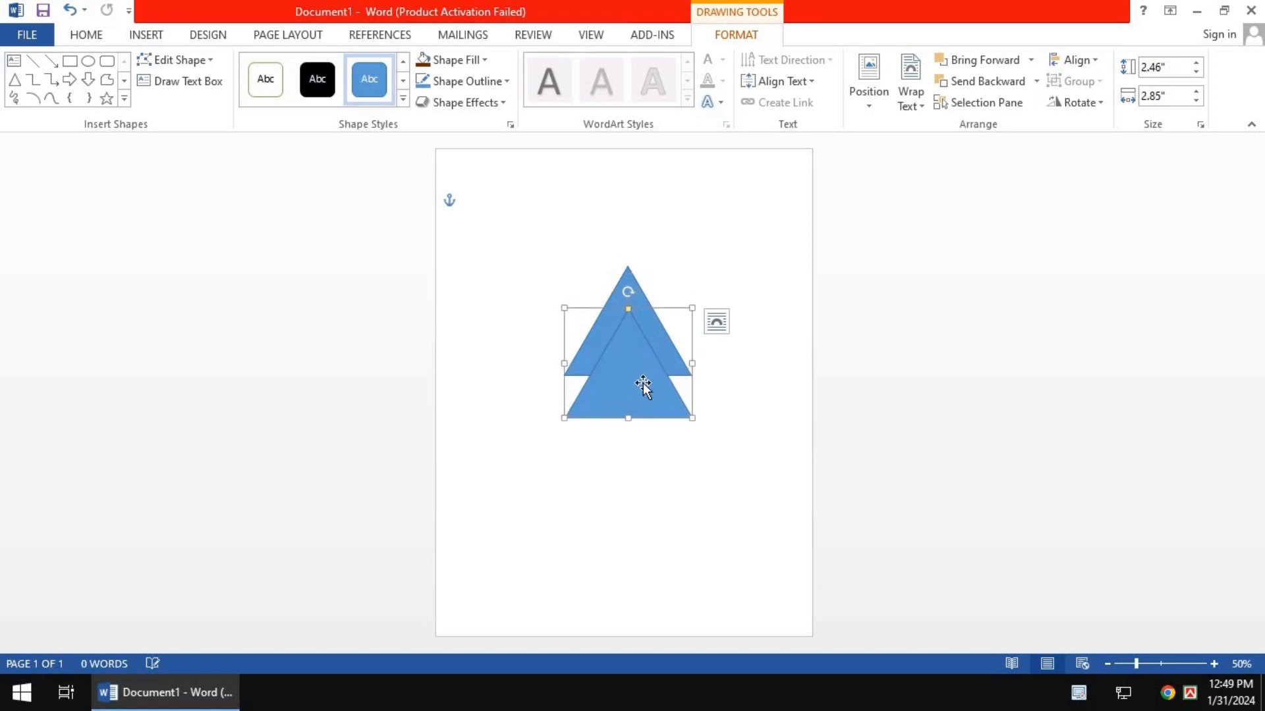
- Flip the copied triangle vertically and shift it slightly further down over the original
{"action": "left_click", "coordinate": [1073, 104]}
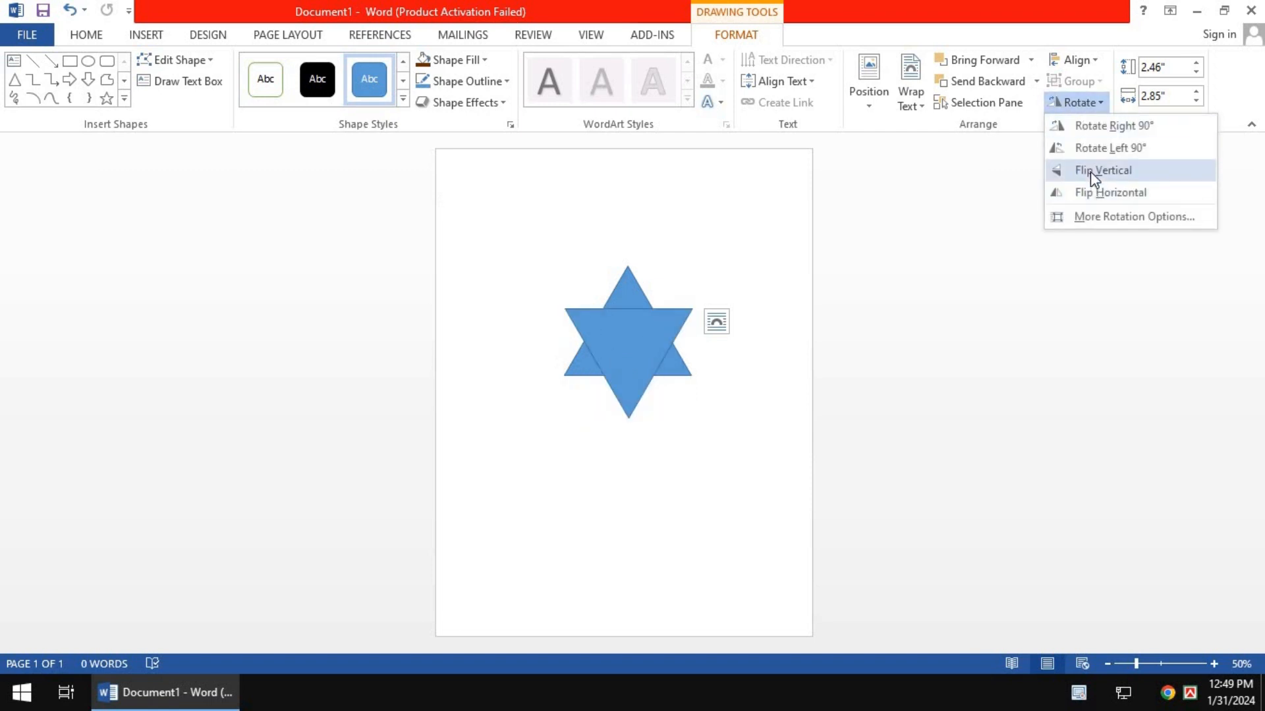
{"action": "left_click", "coordinate": [1089, 171]}
{"action": "left_click_drag", "start_coordinate": [633, 358], "coordinate": [630, 375]}
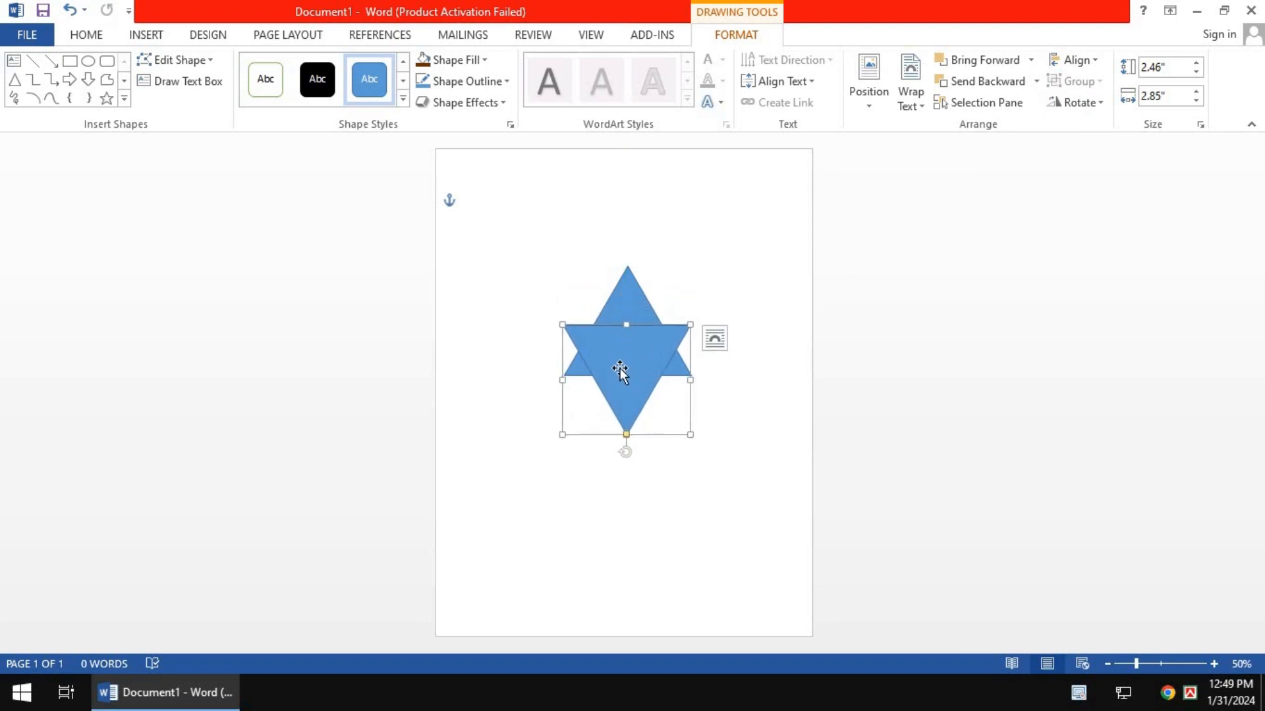
- Fill the inverted triangle with standard red and the upright triangle with the darkest green theme colour
{"action": "left_click", "coordinate": [437, 61]}
{"action": "left_click", "coordinate": [438, 204]}
{"action": "left_click", "coordinate": [625, 304]}
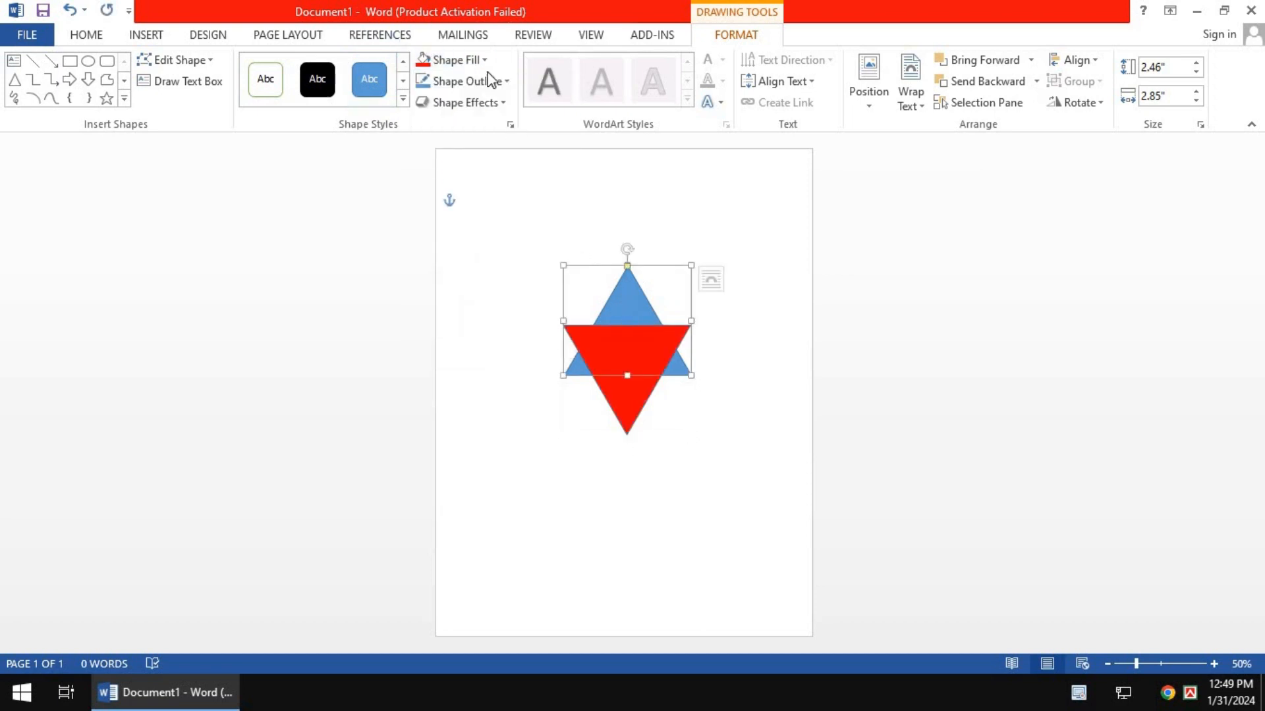
{"action": "left_click", "coordinate": [484, 60]}
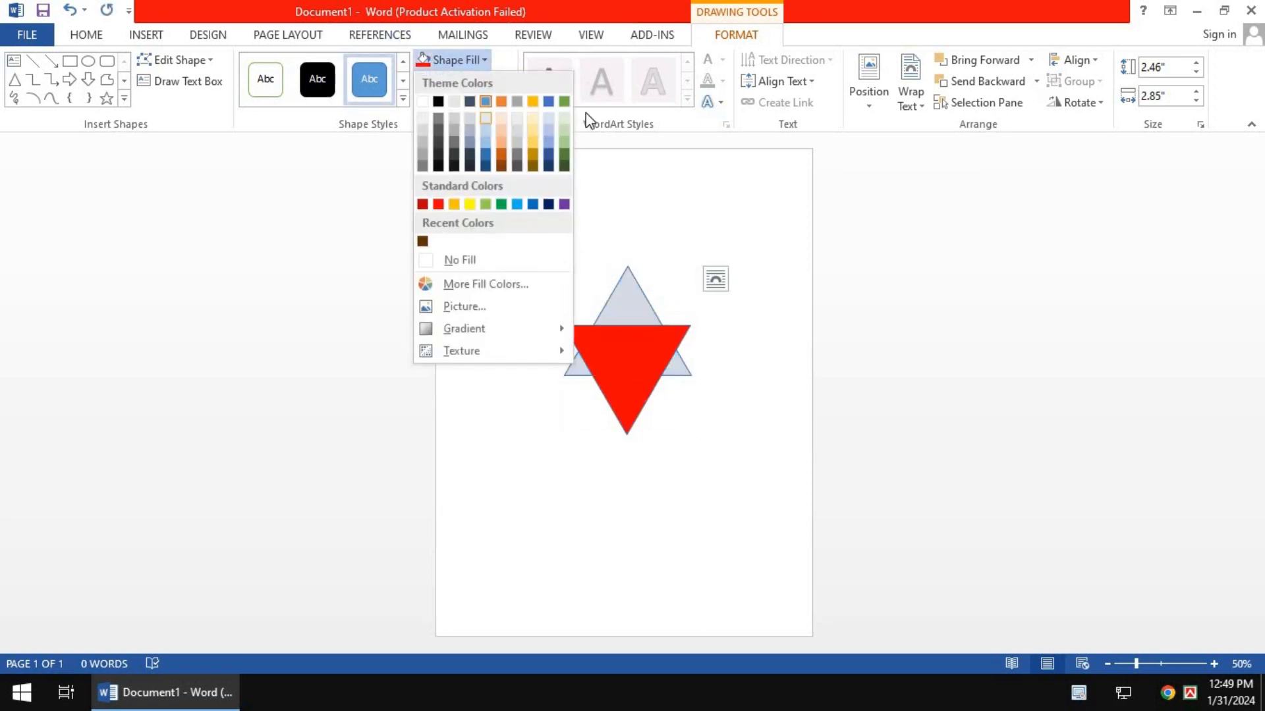
{"action": "left_click", "coordinate": [569, 169]}
- Send the red inverted triangle to the back, behind the green one
{"action": "left_click", "coordinate": [631, 400]}
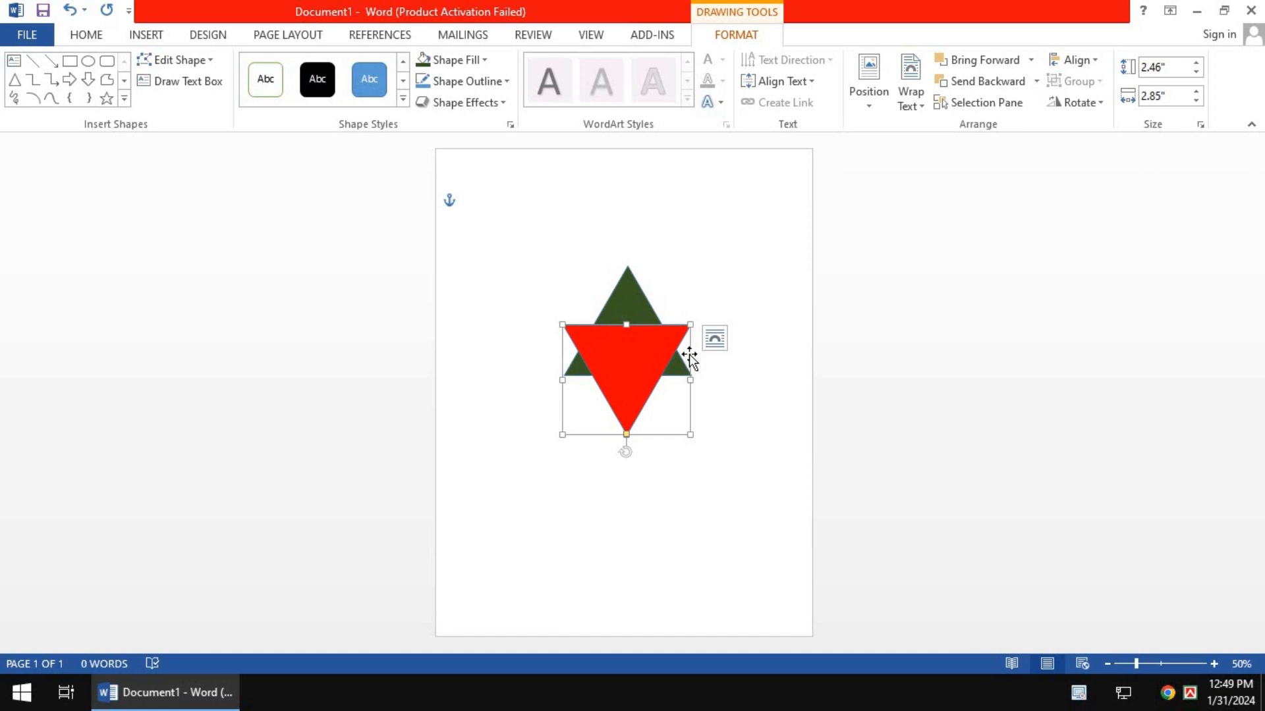
{"action": "right_click", "coordinate": [630, 367]}
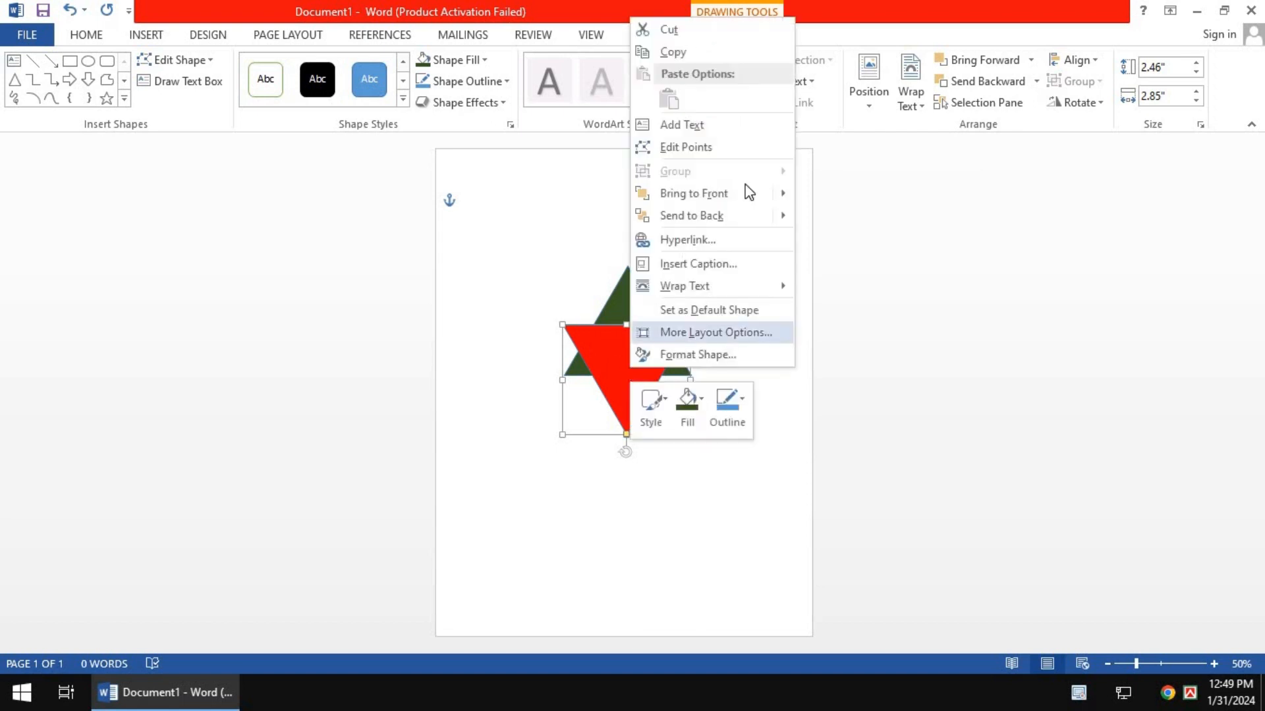
{"action": "mouse_move", "coordinate": [694, 219]}
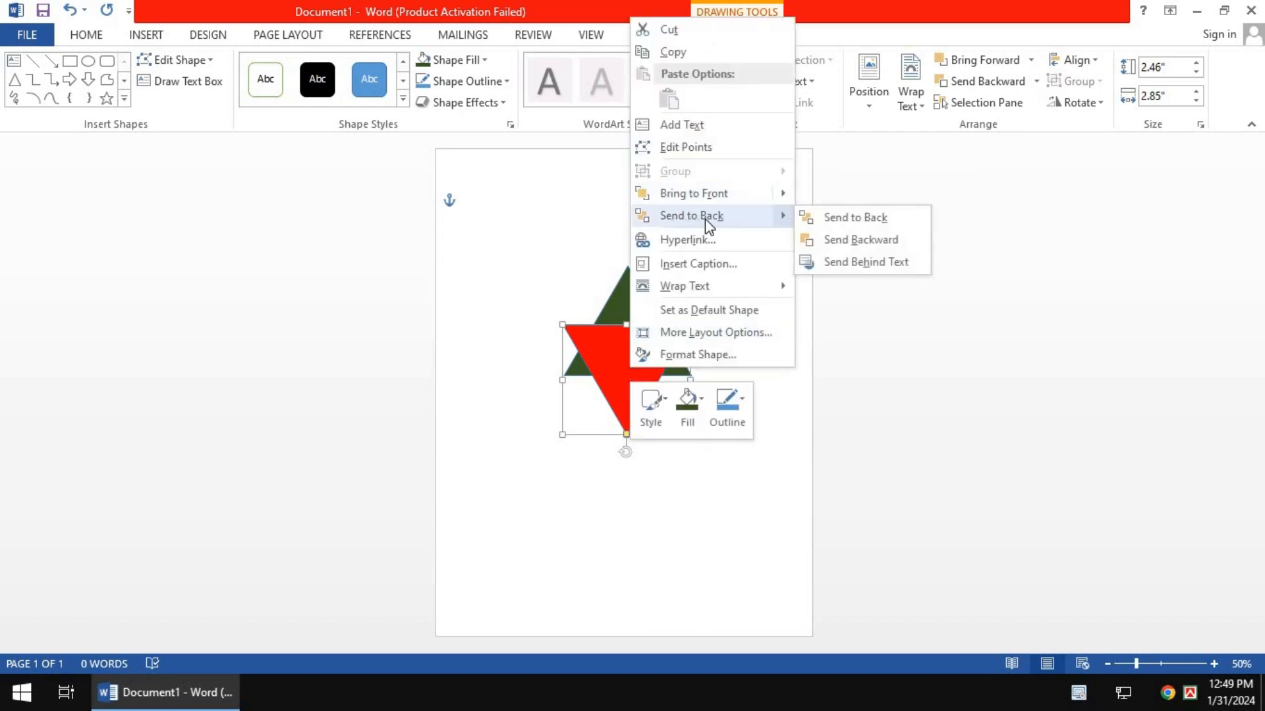
{"action": "left_click", "coordinate": [705, 219]}
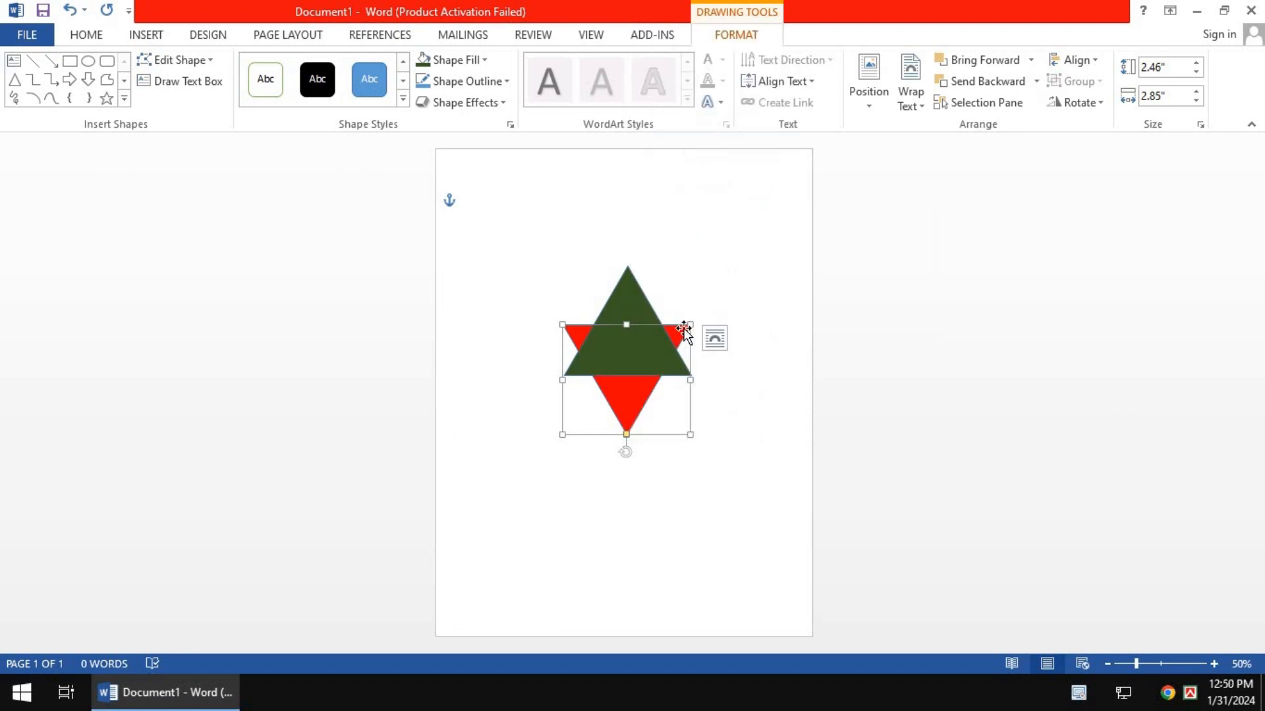